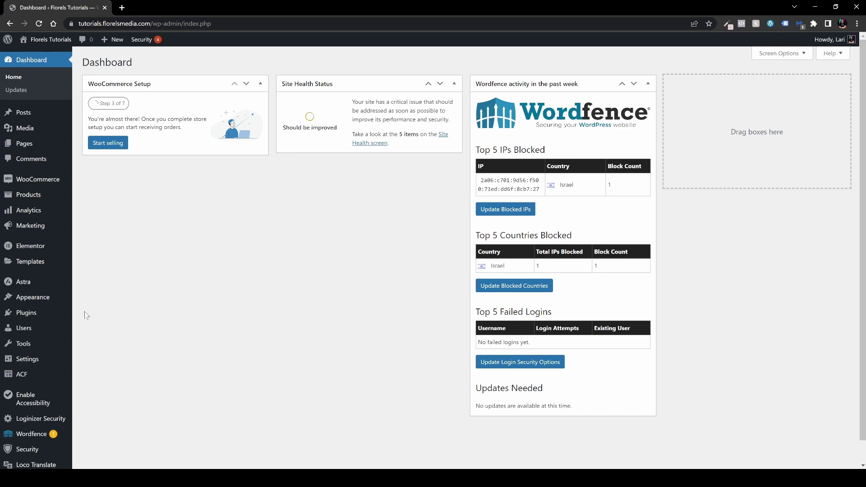
Search Add New plugins for 'ht', then install and activate HT Mega – Absolute Addons for Elementor
{"action": "left_click", "coordinate": [52, 313]}
{"action": "left_click", "coordinate": [136, 62]}
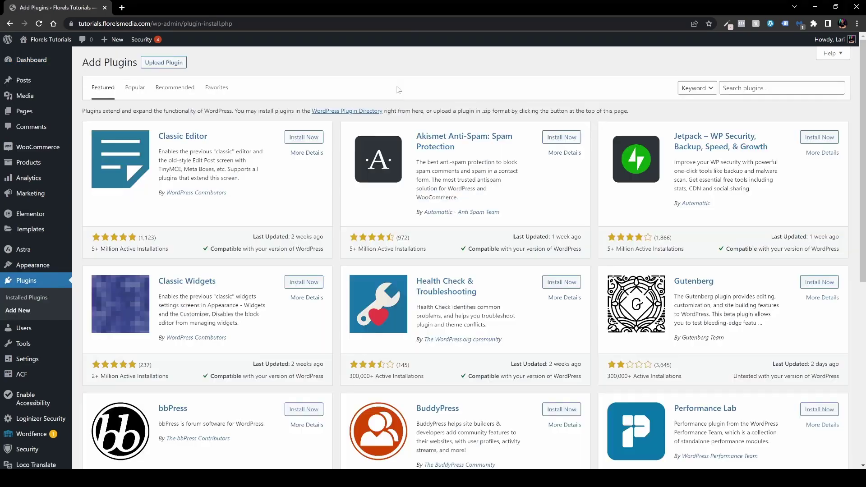
{"action": "left_click", "coordinate": [771, 88]}
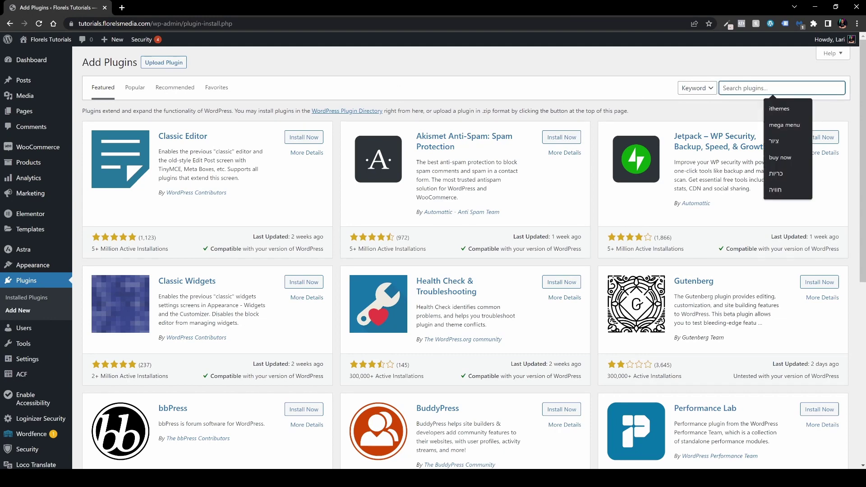
{"action": "type", "text": "ht mega"}
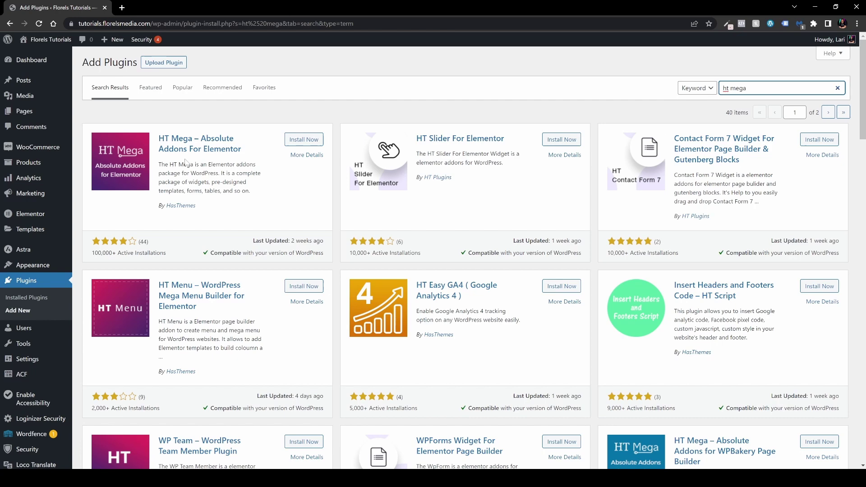
{"action": "left_click", "coordinate": [296, 140]}
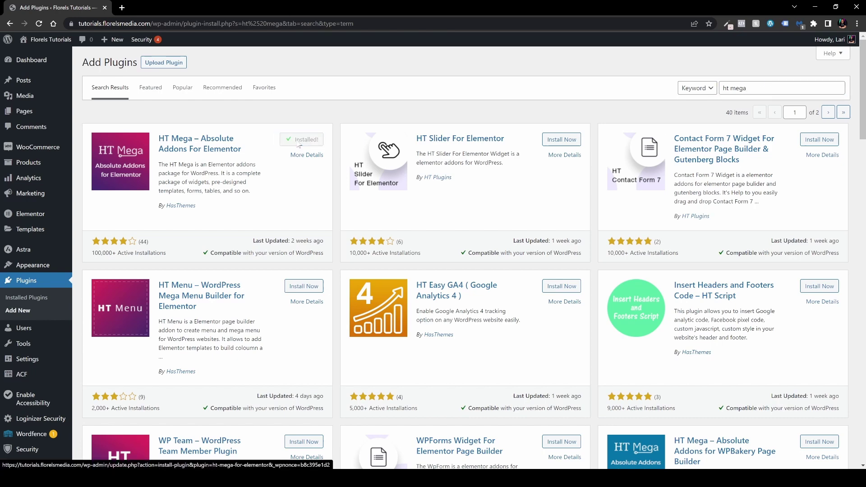
{"action": "left_click", "coordinate": [300, 141]}
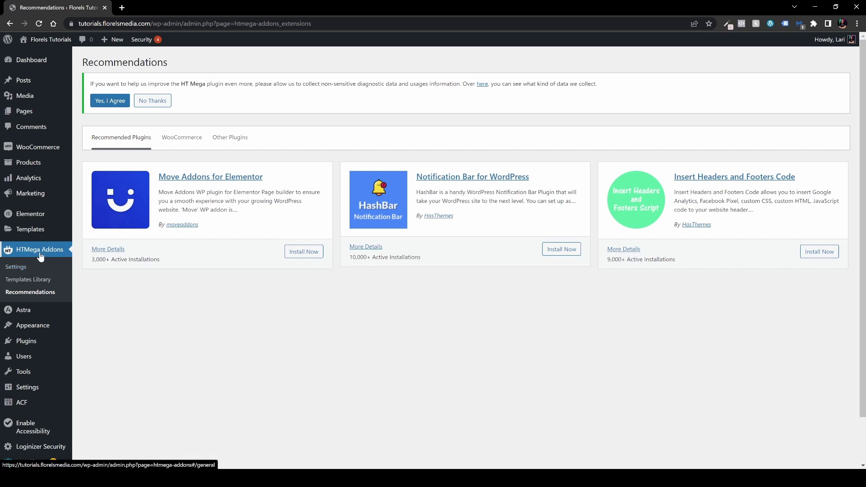
In HTMega Addons Settings' Elements list, search the page for 'news' to confirm News Ticker is enabled
{"action": "left_click", "coordinate": [20, 266]}
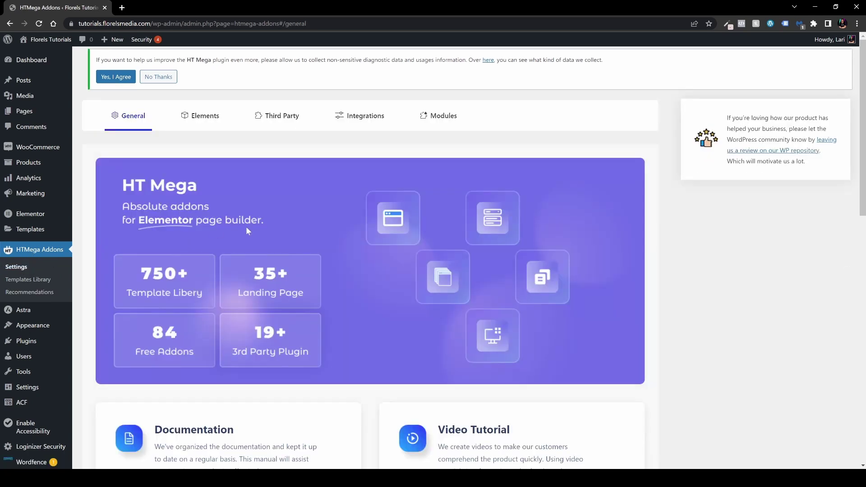
{"action": "left_click", "coordinate": [208, 119]}
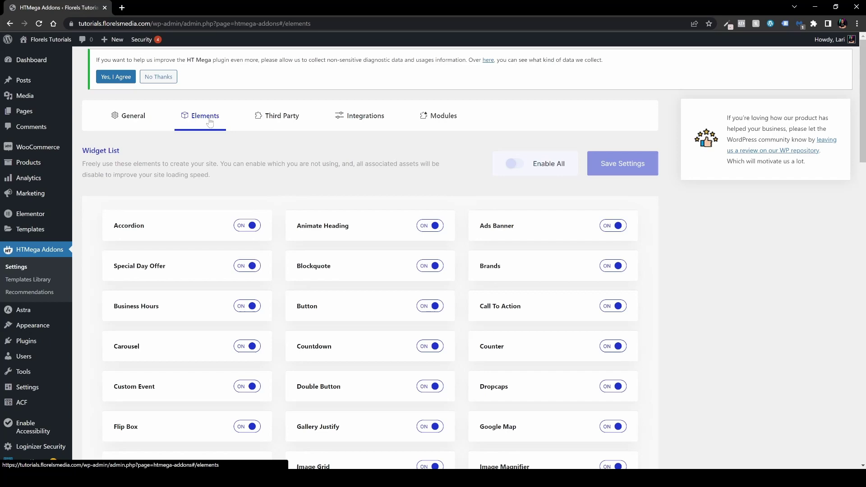
{"action": "scroll", "coordinate": [467, 228], "scroll_direction": "down", "scroll_amount": 2}
{"action": "scroll", "coordinate": [469, 260], "scroll_direction": "down", "scroll_amount": 4}
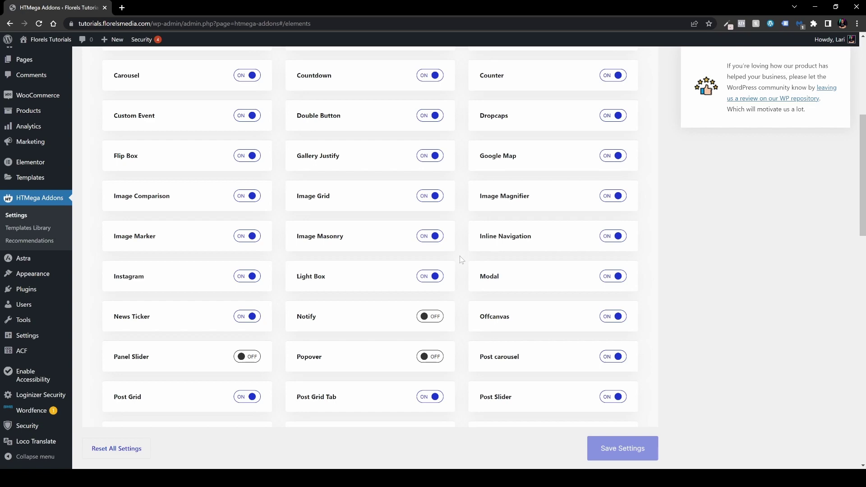
{"action": "scroll", "coordinate": [460, 258], "scroll_direction": "down", "scroll_amount": 4}
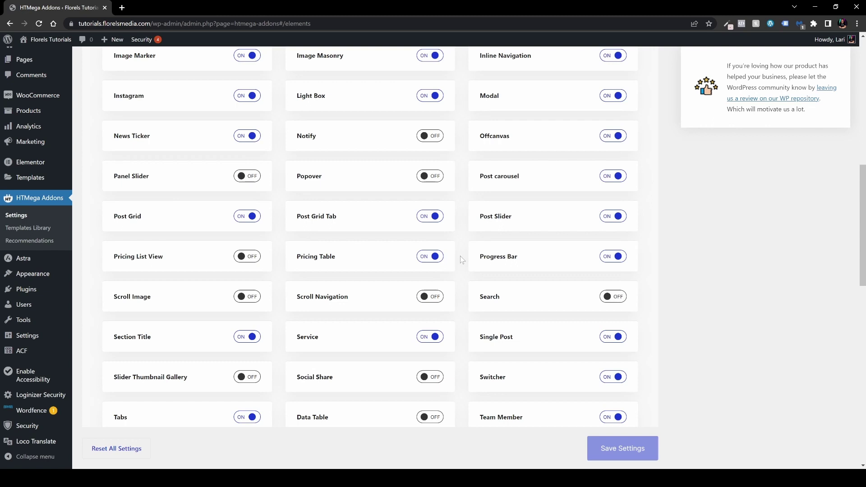
{"action": "key", "text": "ctrl+f"}
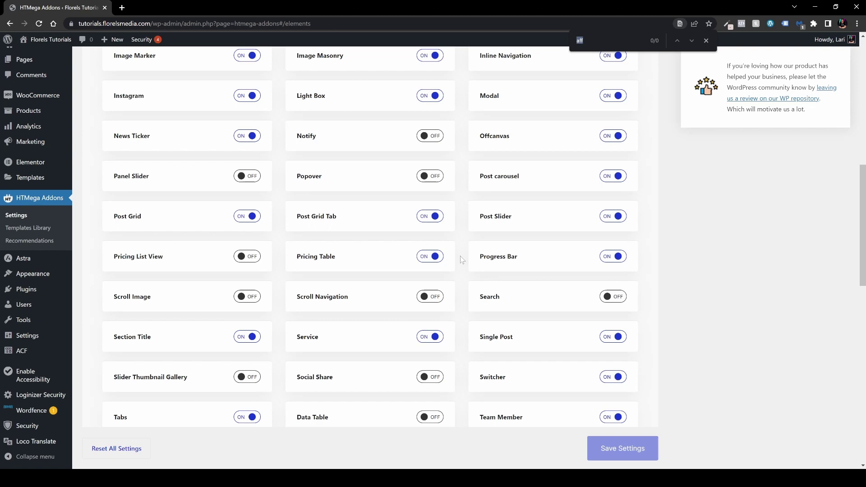
{"action": "type", "text": "news"}
Close the page search and open Z Index Page from the Pages list with Elementor
{"action": "left_click", "coordinate": [705, 41]}
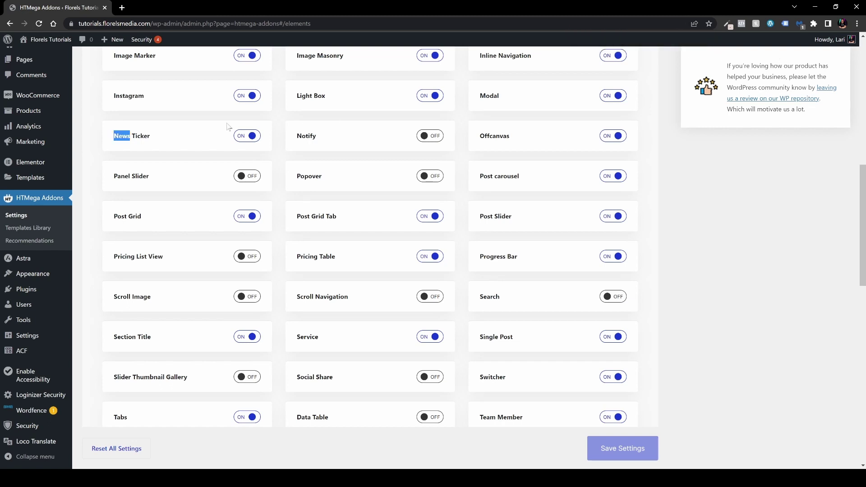
{"action": "left_click", "coordinate": [27, 63]}
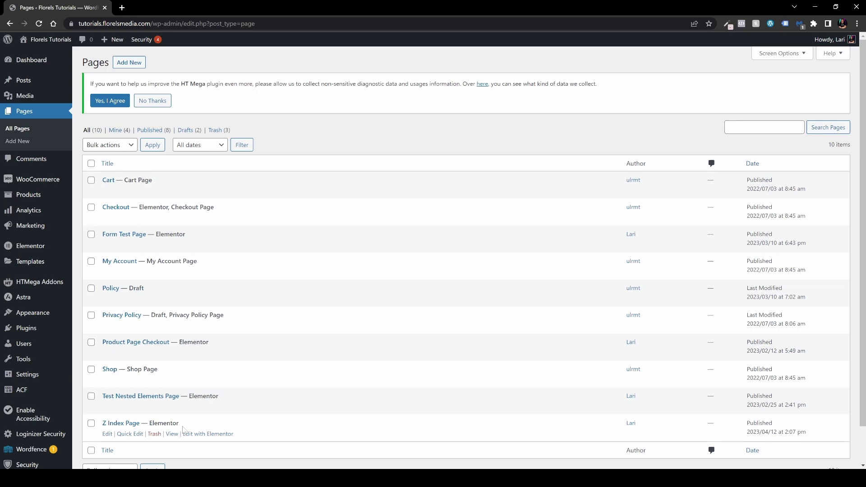
{"action": "left_click", "coordinate": [205, 435]}
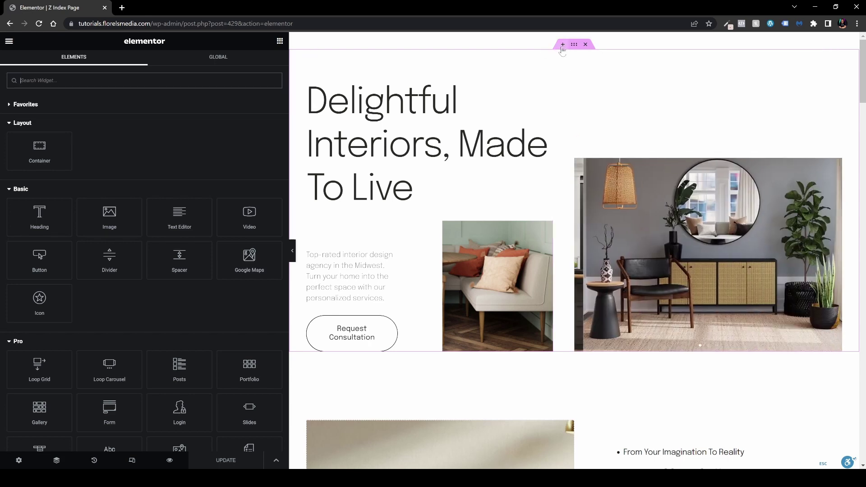
Add an empty container above the hero and scroll the widget panel to the HTMega Addons widgets
{"action": "left_click", "coordinate": [563, 45]}
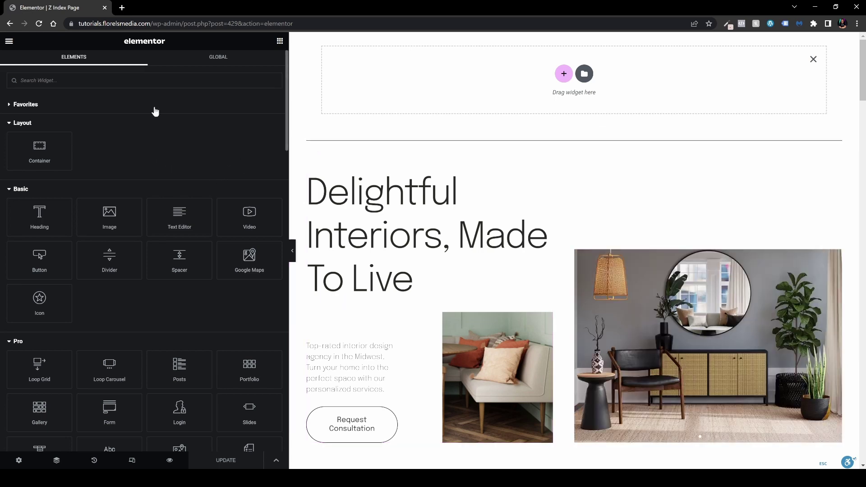
{"action": "scroll", "coordinate": [164, 156], "scroll_direction": "down", "scroll_amount": 15}
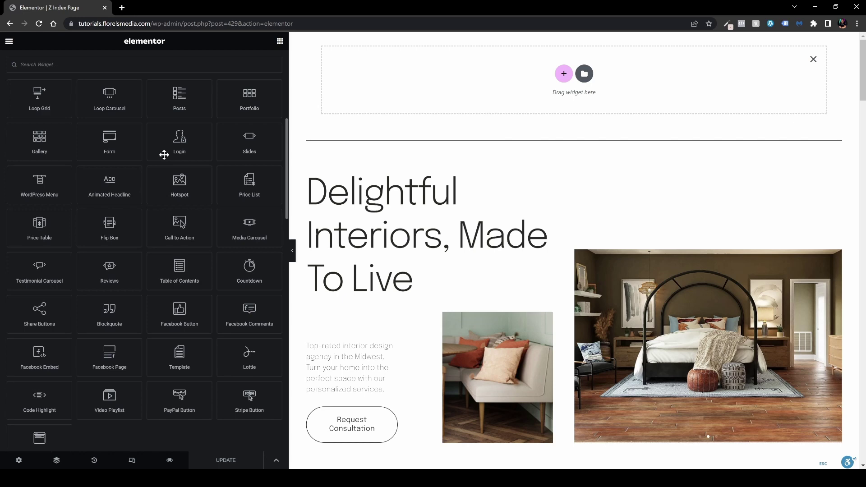
{"action": "scroll", "coordinate": [165, 166], "scroll_direction": "down", "scroll_amount": 6}
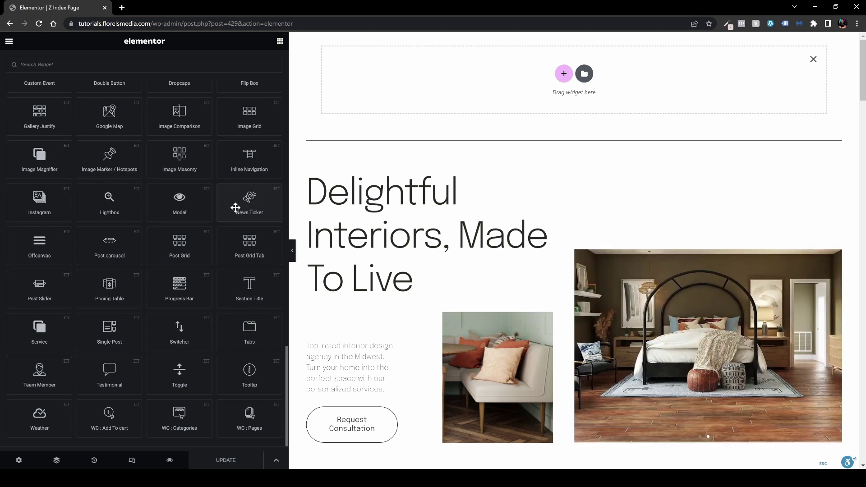
Drop the HT Mega News Ticker widget into the new container and set it to Style Two
{"action": "left_click_drag", "start_coordinate": [240, 207], "coordinate": [468, 84]}
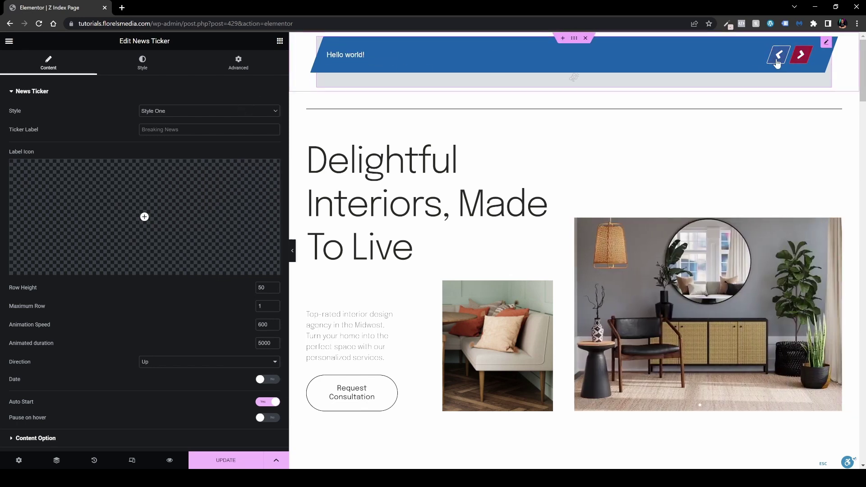
{"action": "left_click", "coordinate": [208, 111]}
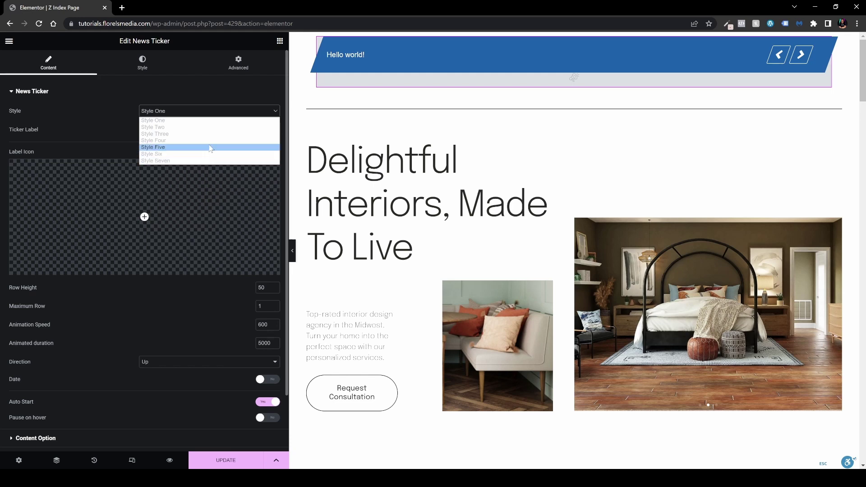
{"action": "left_click", "coordinate": [209, 127]}
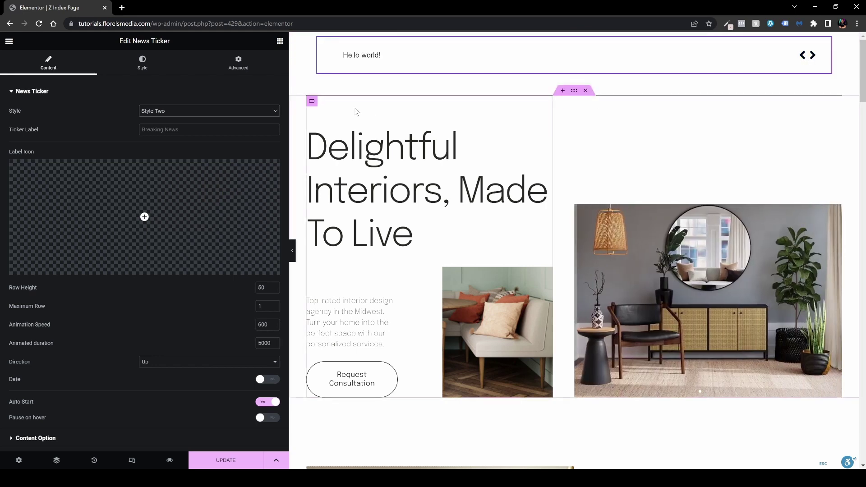
Switch the ticker to Style Three and advance its headlines twice
{"action": "left_click", "coordinate": [259, 113]}
{"action": "left_click", "coordinate": [253, 134]}
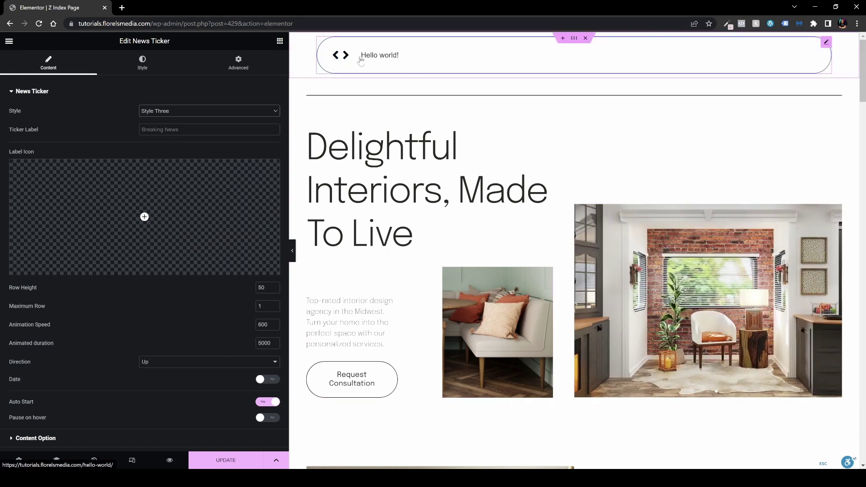
{"action": "left_click", "coordinate": [346, 55]}
{"action": "left_click", "coordinate": [346, 55]}
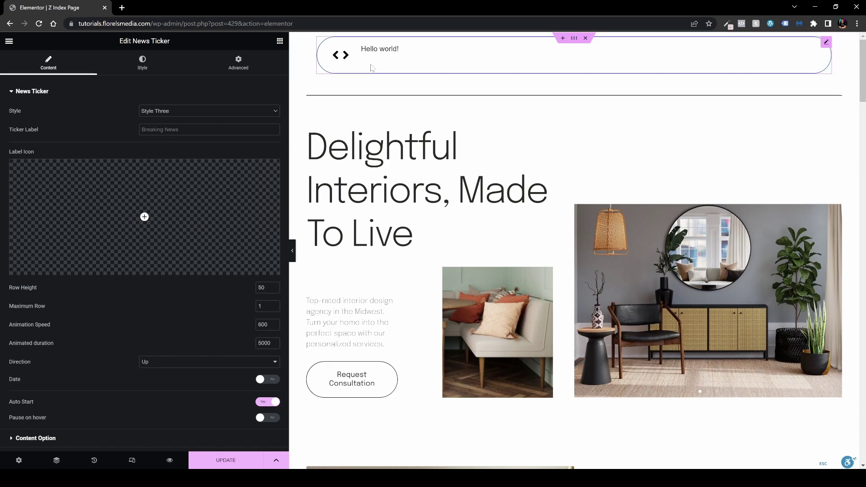
{"action": "left_click", "coordinate": [228, 109]}
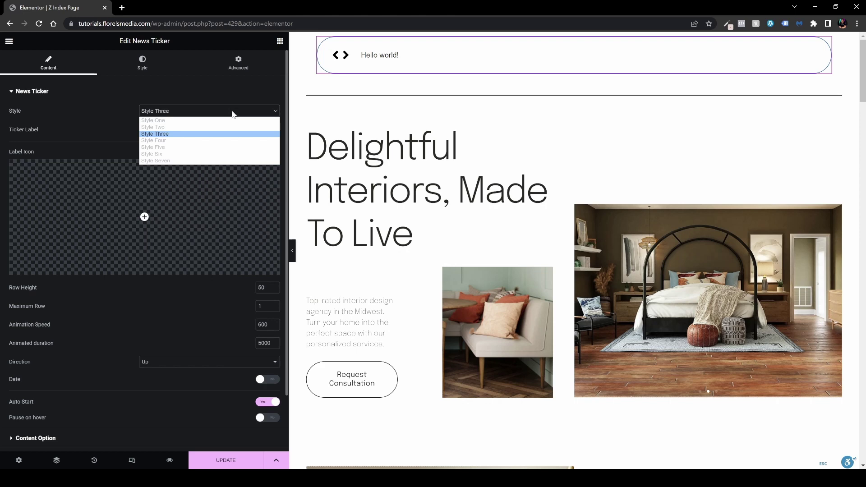
Try ticker Styles Four, Five and Six in turn, ending on Style Seven
{"action": "left_click", "coordinate": [221, 141]}
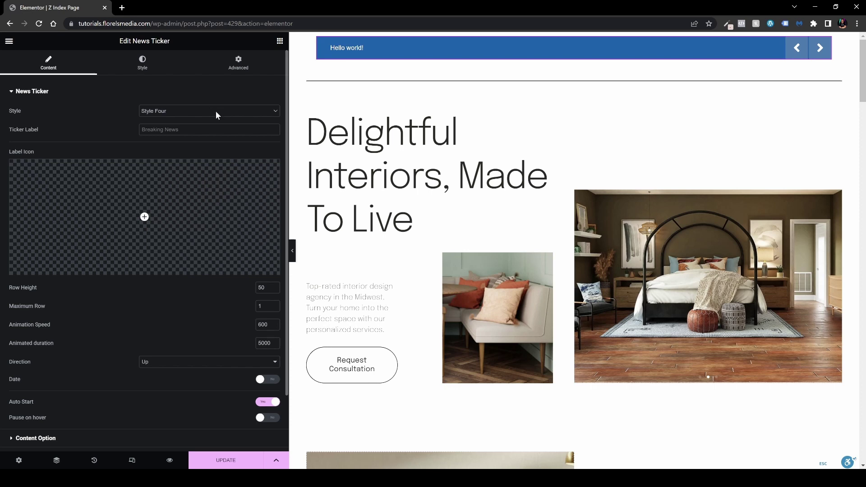
{"action": "left_click", "coordinate": [217, 113]}
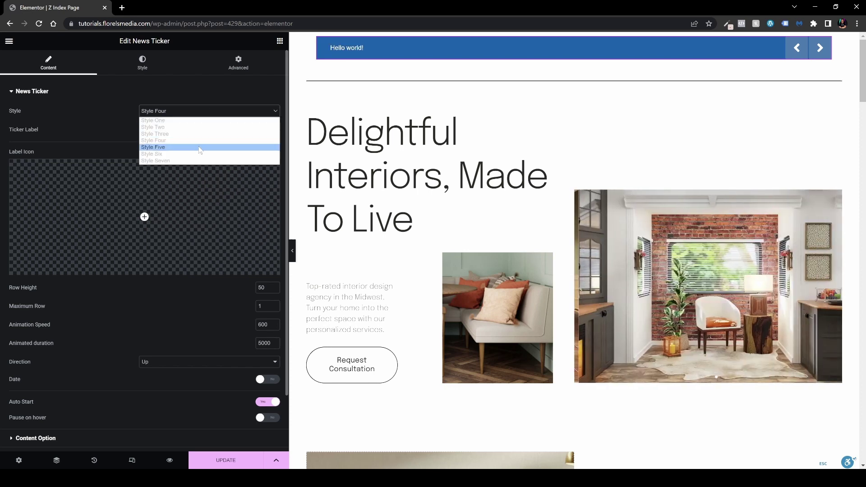
{"action": "left_click", "coordinate": [199, 146]}
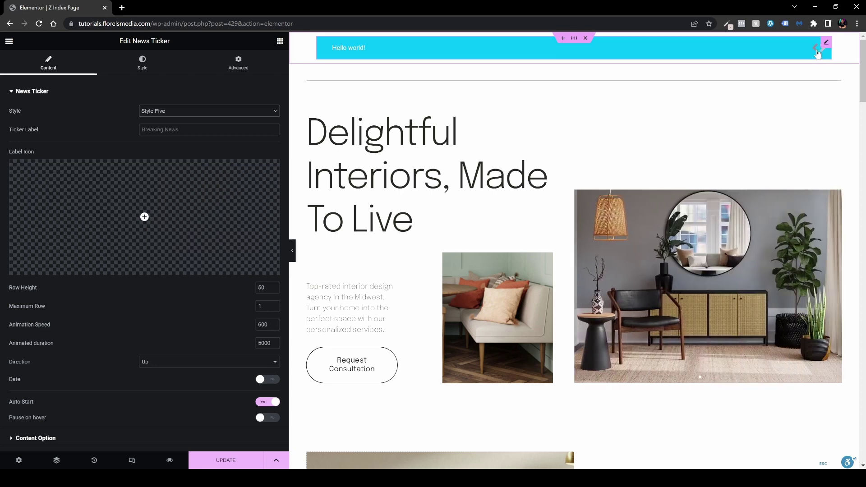
{"action": "left_click", "coordinate": [220, 111]}
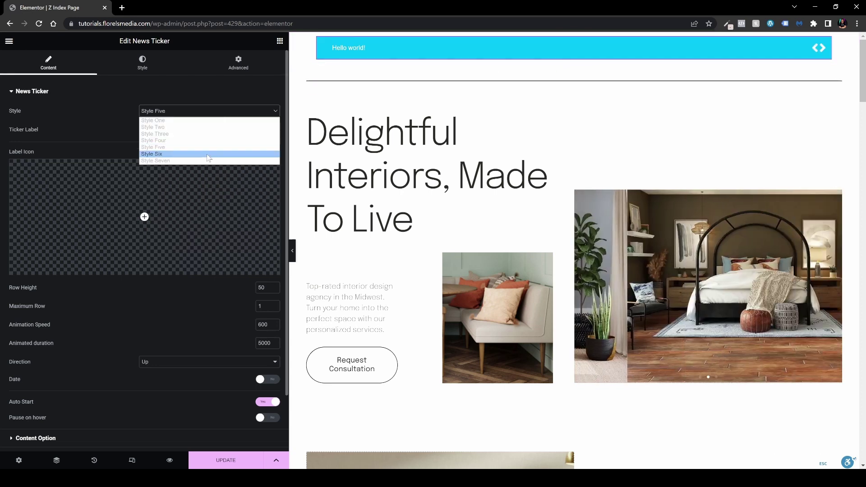
{"action": "left_click", "coordinate": [204, 150]}
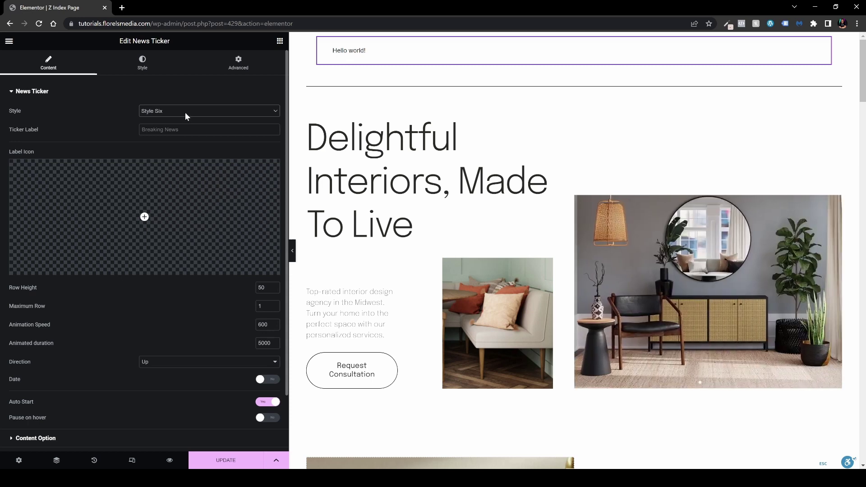
{"action": "left_click", "coordinate": [185, 112]}
{"action": "left_click", "coordinate": [170, 161]}
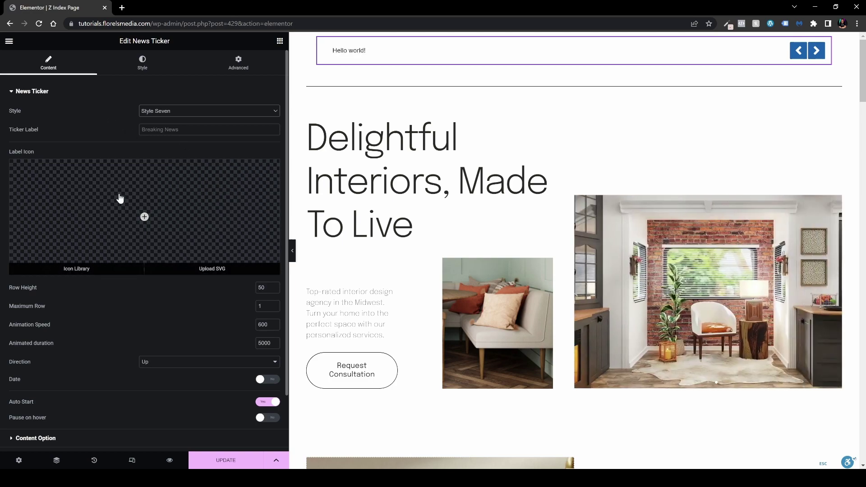
Insert the Bell icon from the Icon Library as the ticker's label icon
{"action": "left_click", "coordinate": [144, 215]}
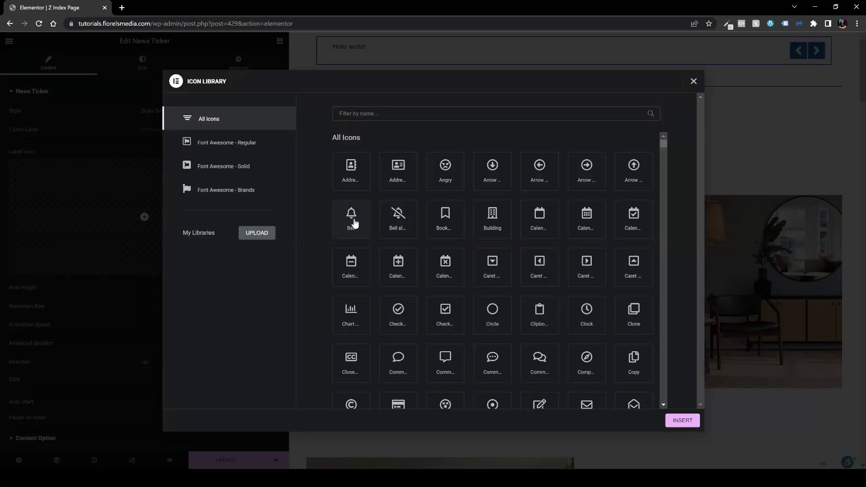
{"action": "left_click", "coordinate": [354, 221]}
{"action": "left_click", "coordinate": [682, 420]}
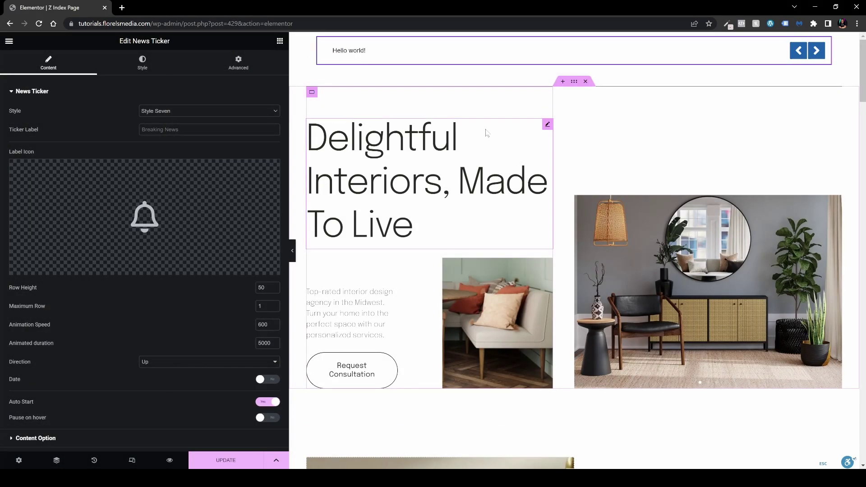
Switch the ticker to Style One and enter 'News' as its Ticker Label
{"action": "left_click", "coordinate": [362, 55]}
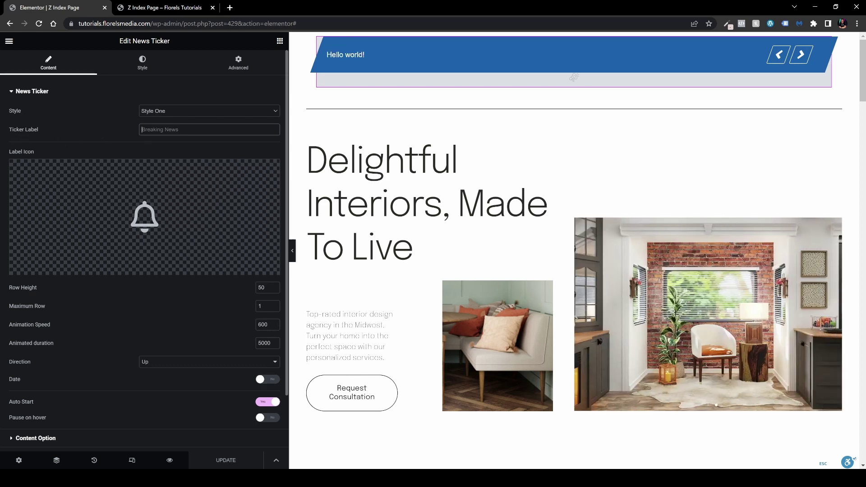
{"action": "type", "text": "New"}
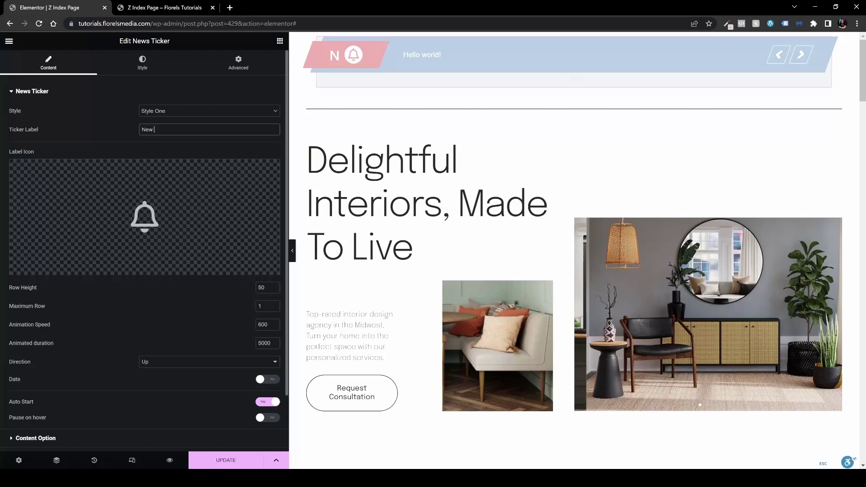
{"action": "type", "text": "s"}
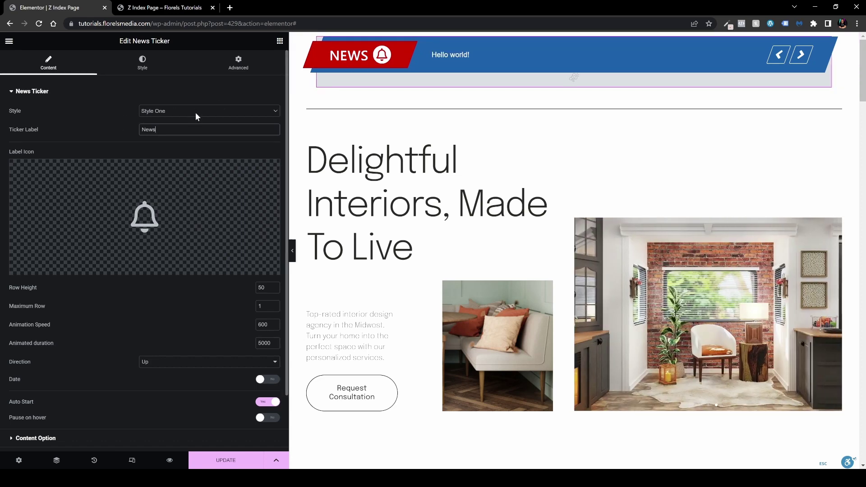
Preview ticker Styles Two through Six one by one, then settle on Style Seven
{"action": "left_click", "coordinate": [195, 112]}
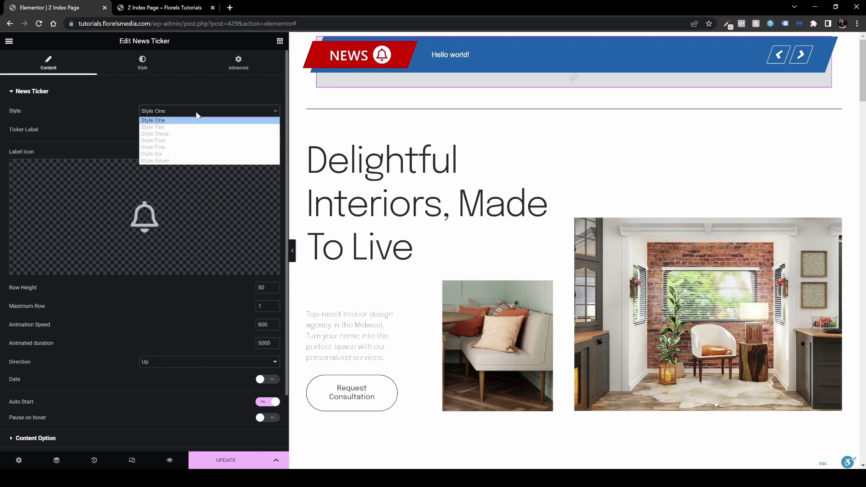
{"action": "left_click", "coordinate": [198, 127]}
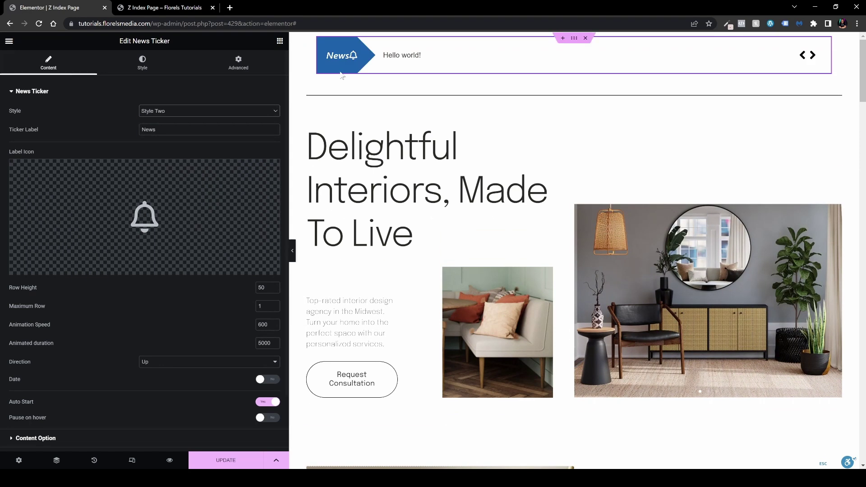
{"action": "left_click", "coordinate": [226, 110]}
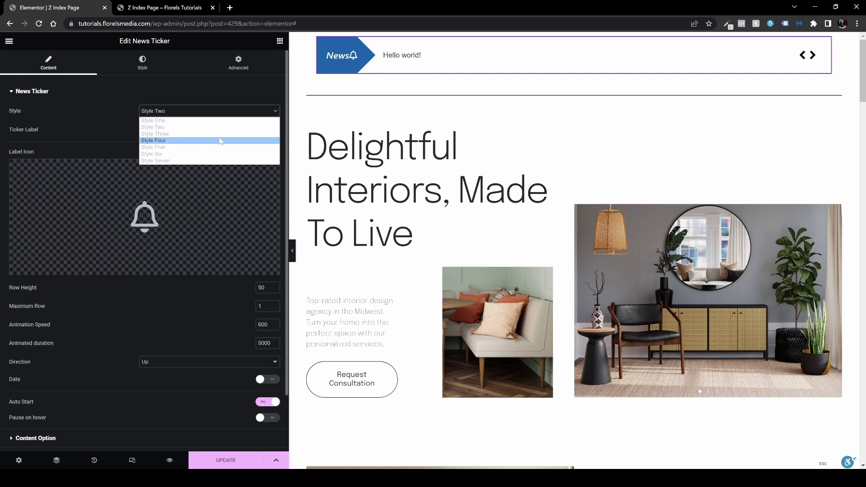
{"action": "left_click", "coordinate": [226, 134]}
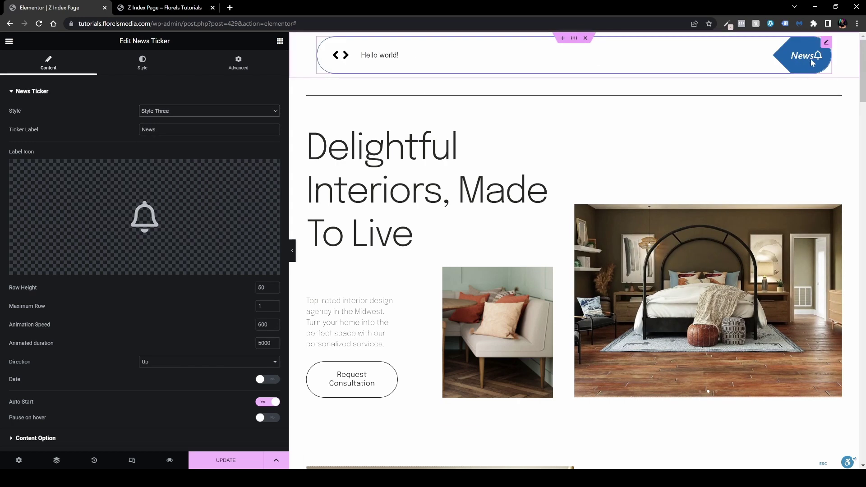
{"action": "left_click", "coordinate": [232, 112]}
{"action": "left_click", "coordinate": [227, 140]}
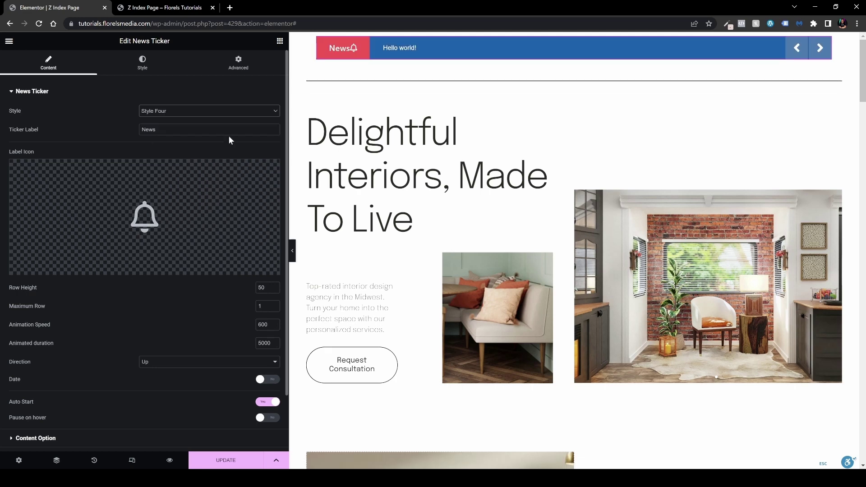
{"action": "left_click", "coordinate": [221, 113]}
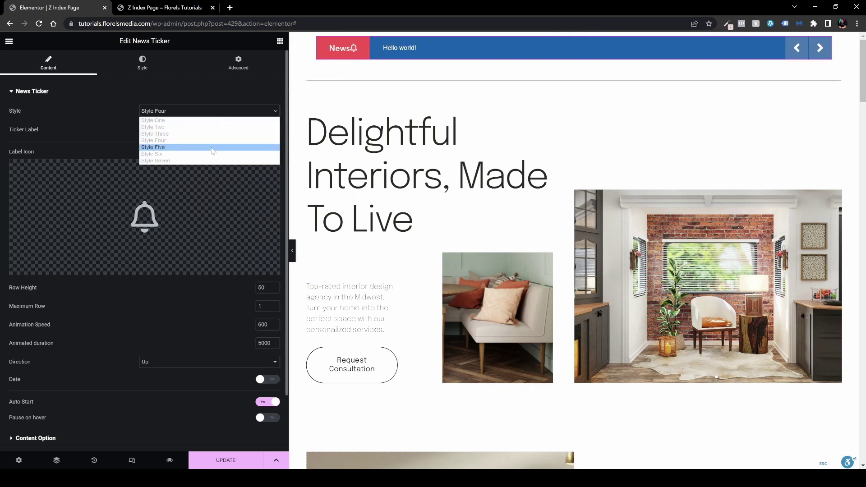
{"action": "left_click", "coordinate": [213, 144]}
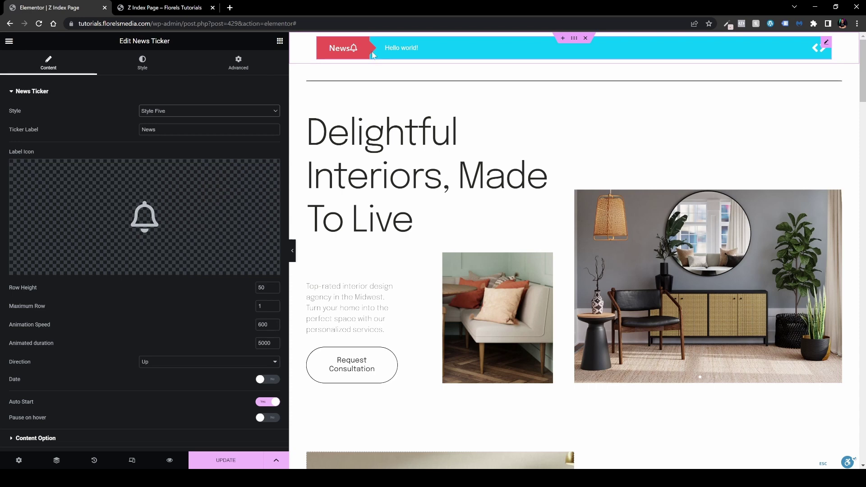
{"action": "left_click", "coordinate": [248, 109]}
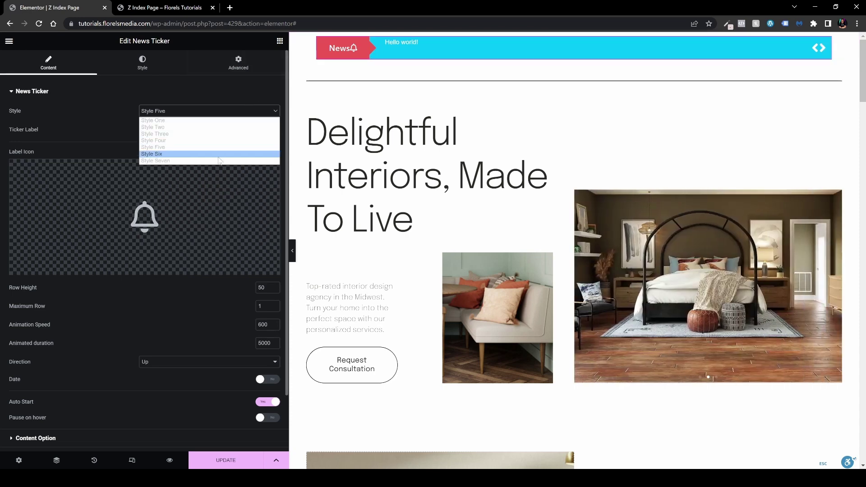
{"action": "left_click", "coordinate": [220, 152]}
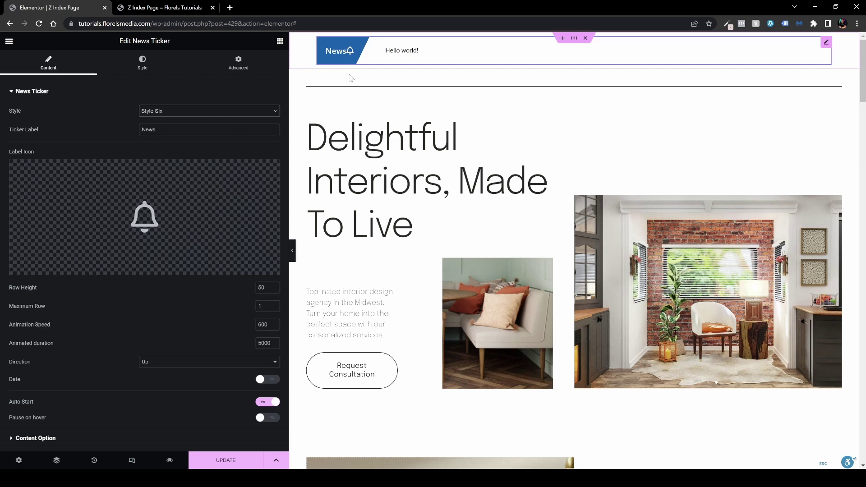
{"action": "left_click", "coordinate": [220, 112]}
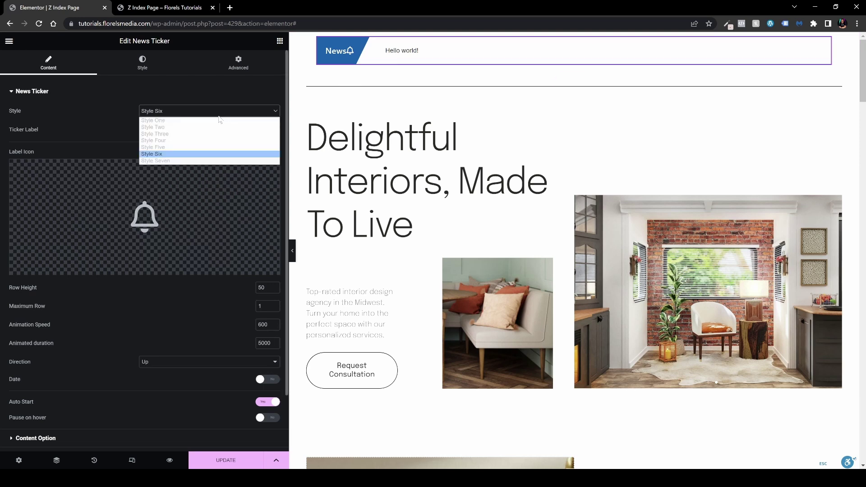
{"action": "left_click", "coordinate": [195, 160]}
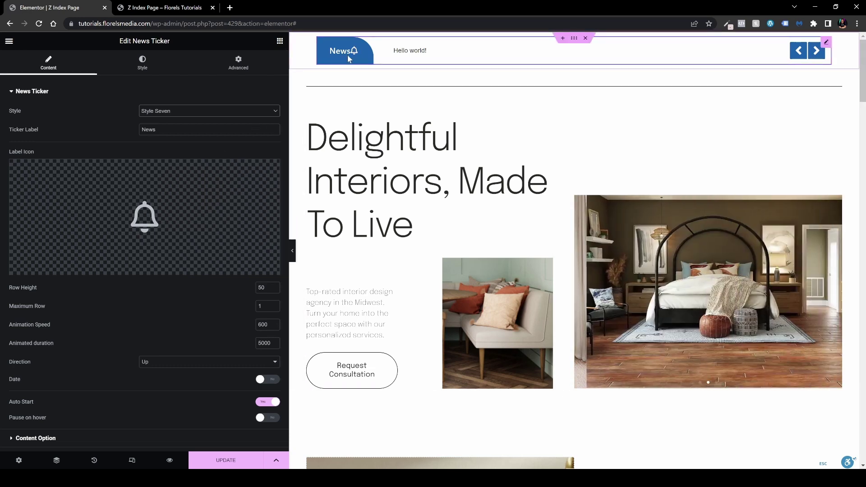
{"action": "mouse_move", "coordinate": [194, 184]}
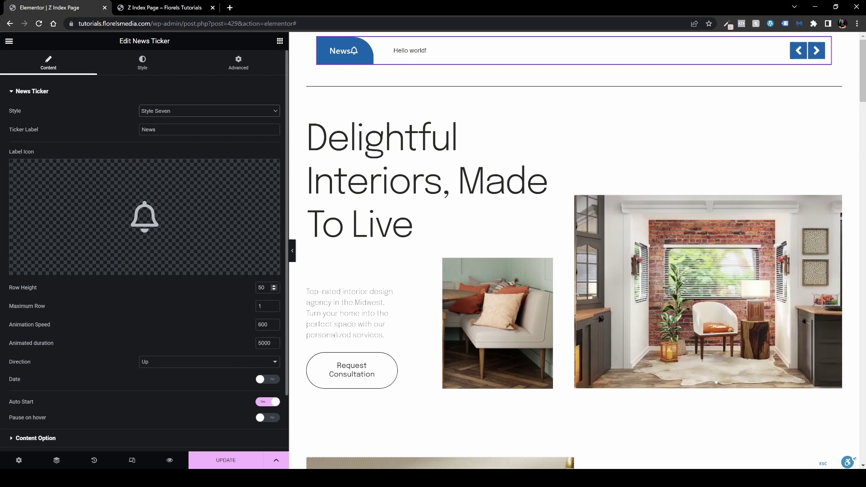
{"action": "double_click", "coordinate": [261, 288]}
{"action": "type", "text": "100"}
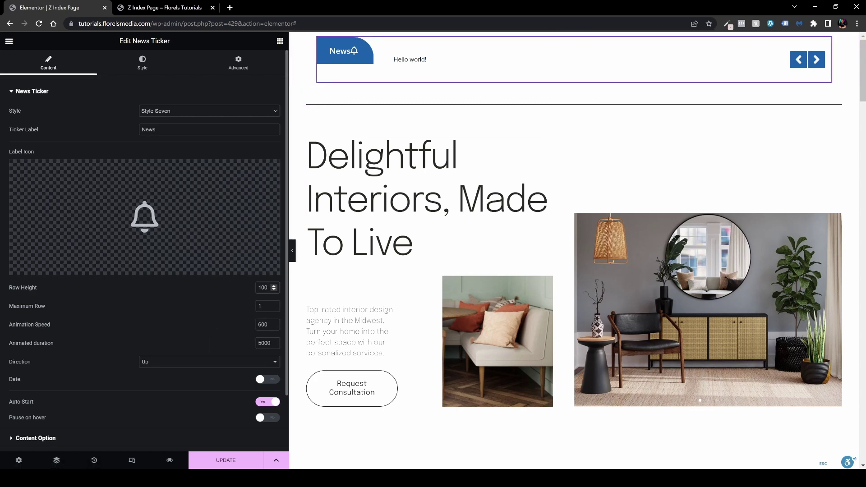
{"action": "double_click", "coordinate": [256, 287]}
{"action": "type", "text": "50"}
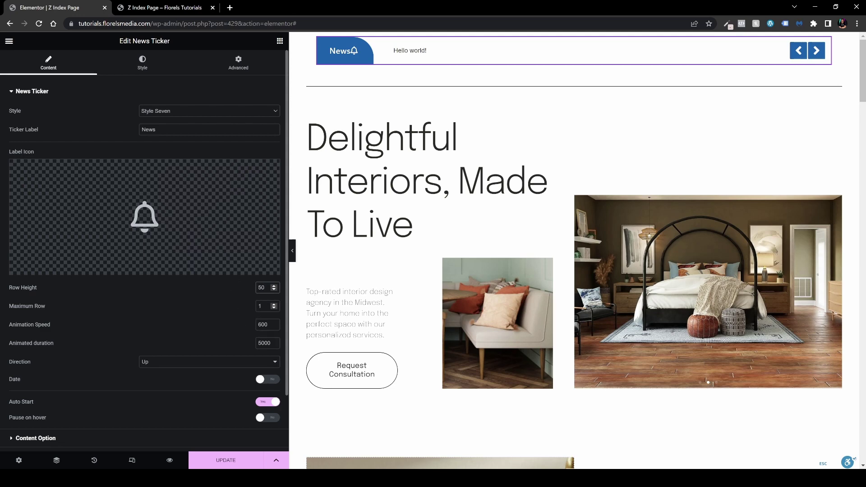
{"action": "left_click", "coordinate": [274, 303]}
{"action": "left_click", "coordinate": [274, 303]}
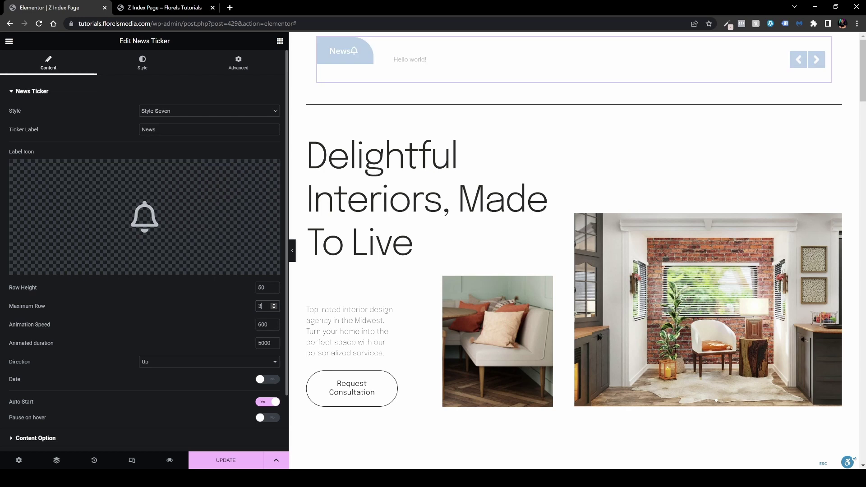
{"action": "left_click", "coordinate": [273, 303]}
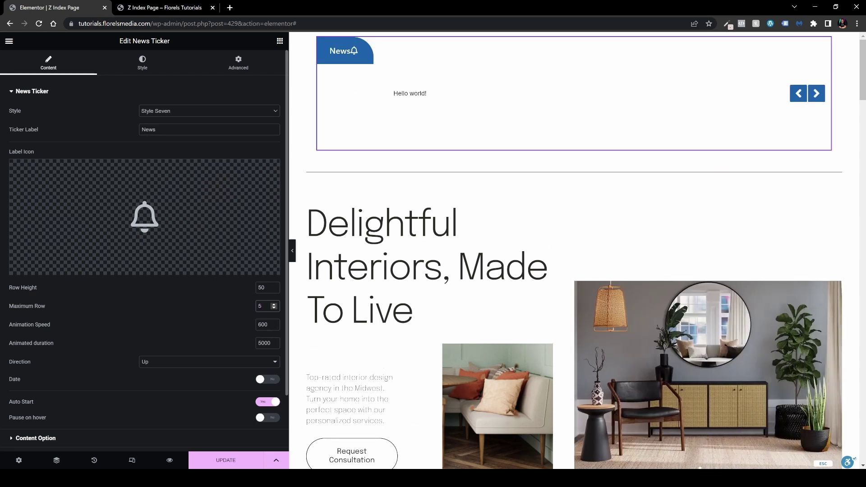
{"action": "type", "text": "1"}
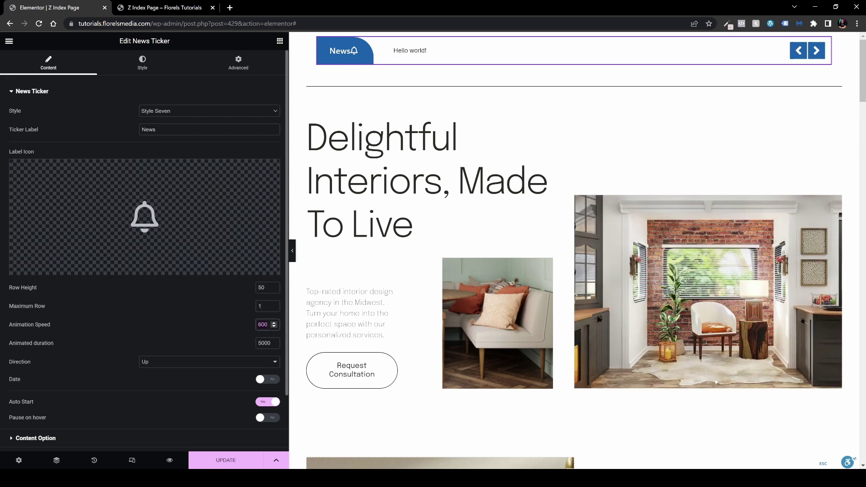
Set the ticker's Animation Speed to 1500 and leave Direction on Up
{"action": "type", "text": "1500"}
{"action": "scroll", "coordinate": [201, 328], "scroll_direction": "down", "scroll_amount": 2}
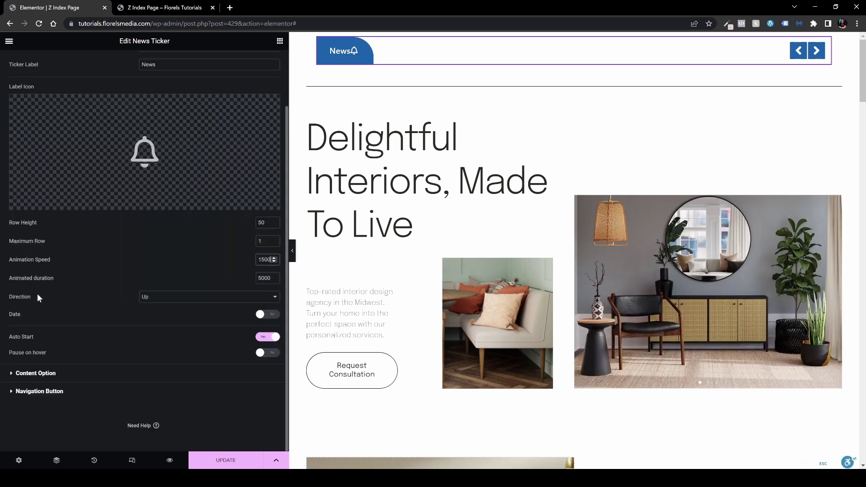
{"action": "left_click", "coordinate": [168, 298]}
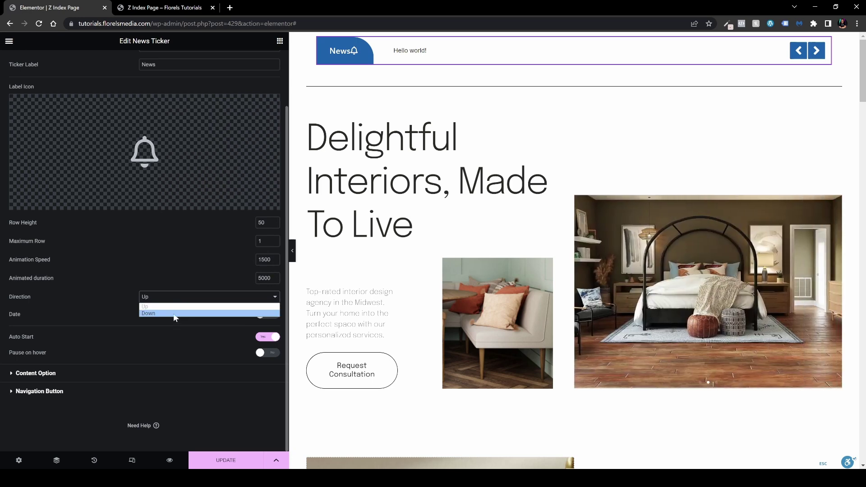
{"action": "left_click", "coordinate": [110, 298]}
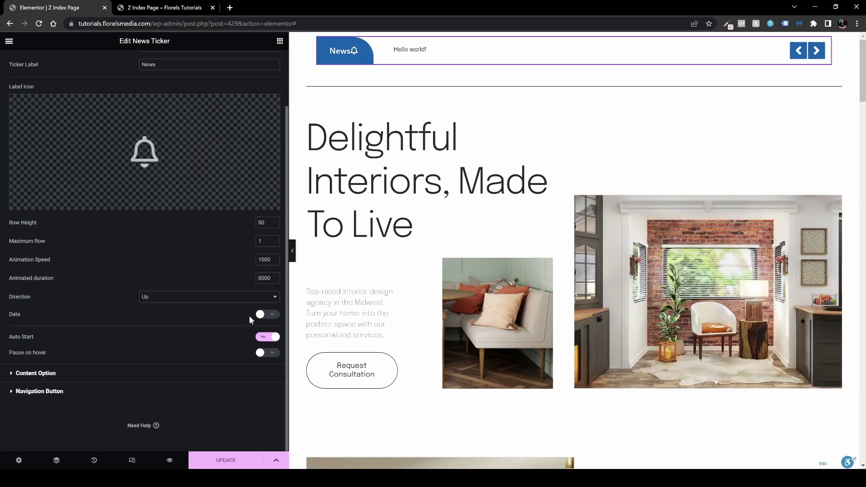
Switch on the ticker's Date and Pause on hover toggles
{"action": "left_click", "coordinate": [265, 315]}
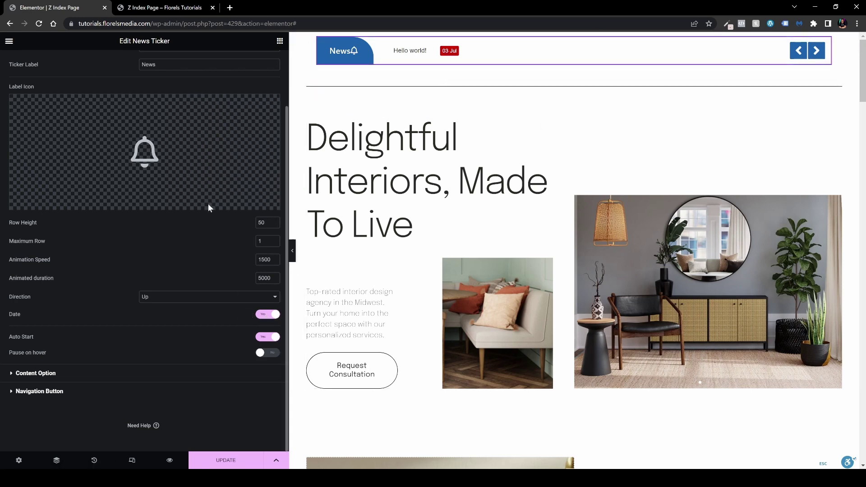
{"action": "scroll", "coordinate": [189, 162], "scroll_direction": "up", "scroll_amount": 2}
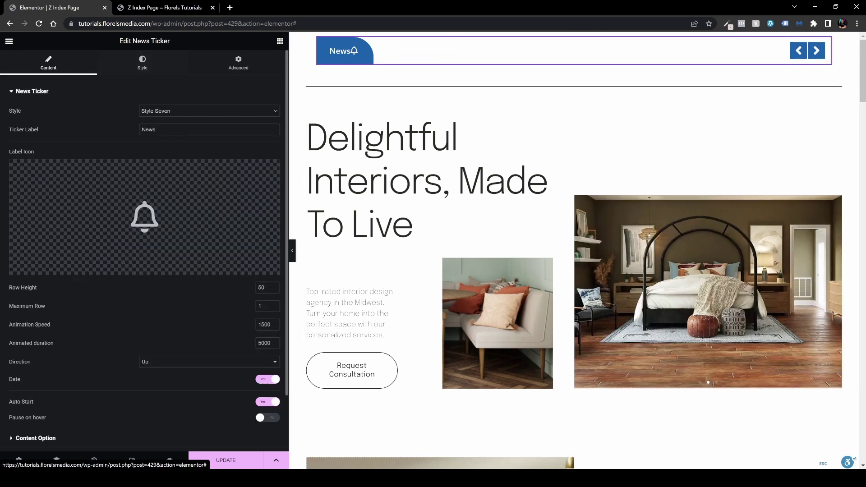
{"action": "scroll", "coordinate": [198, 328], "scroll_direction": "down", "scroll_amount": 2}
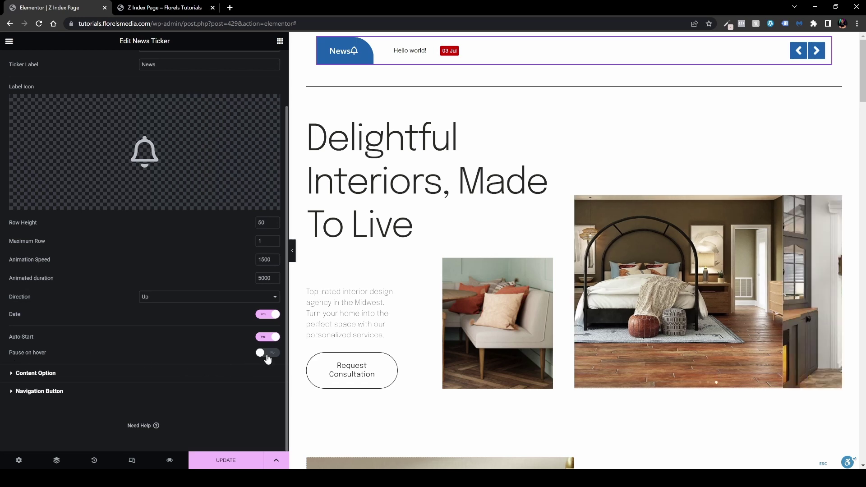
{"action": "left_click", "coordinate": [260, 352]}
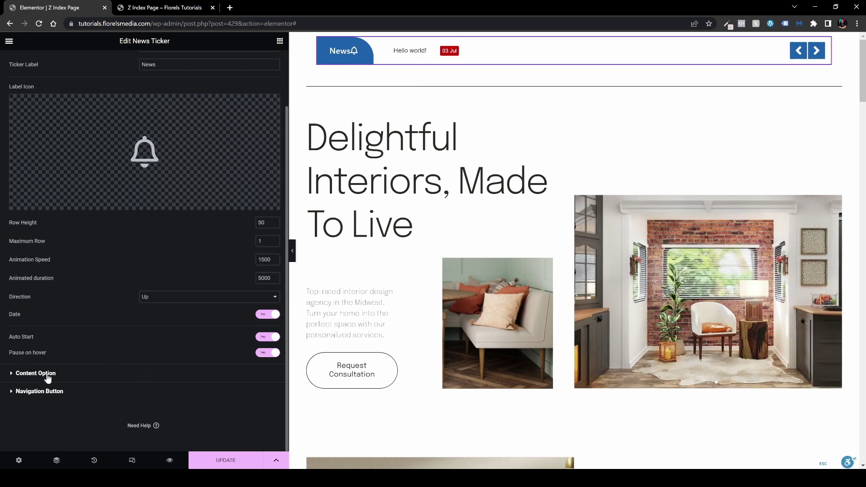
Keep Posts included by Category as the source and raise the post limit to 500
{"action": "left_click", "coordinate": [47, 374]}
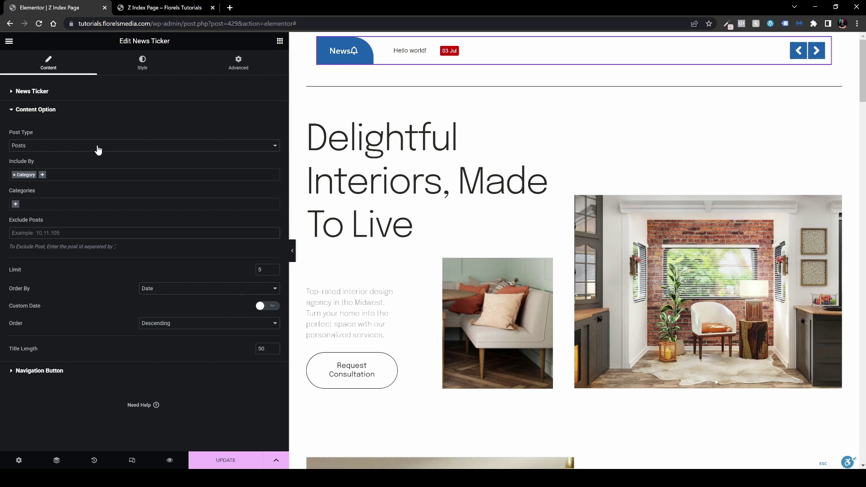
{"action": "left_click", "coordinate": [99, 147]}
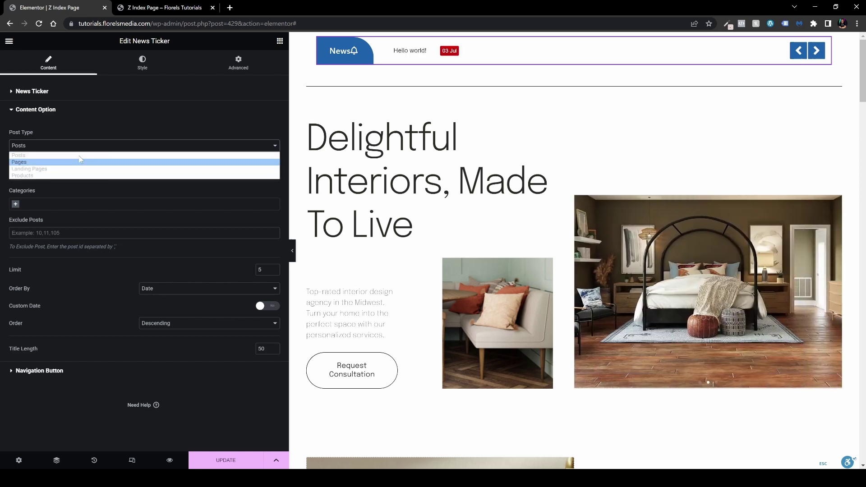
{"action": "left_click", "coordinate": [86, 134]}
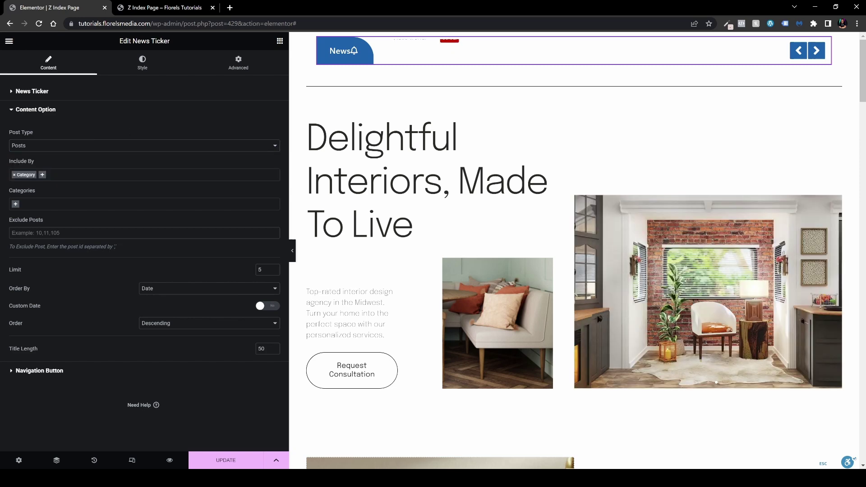
{"action": "left_click", "coordinate": [44, 175]}
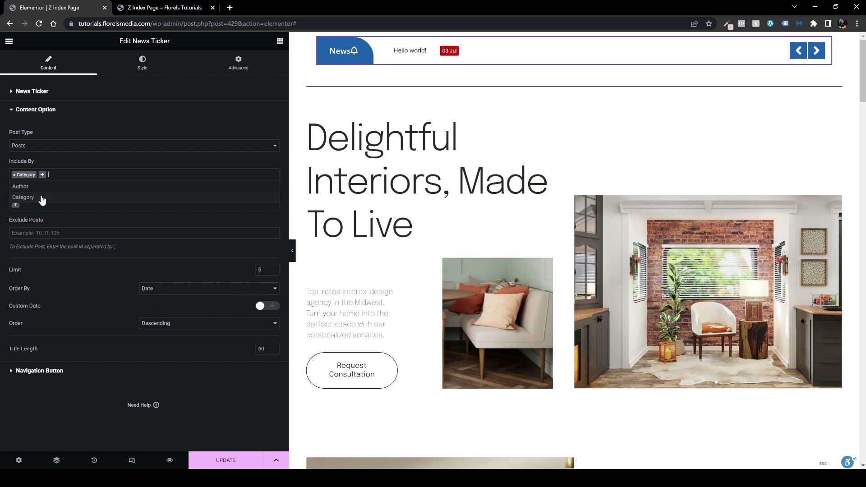
{"action": "left_click", "coordinate": [95, 157]}
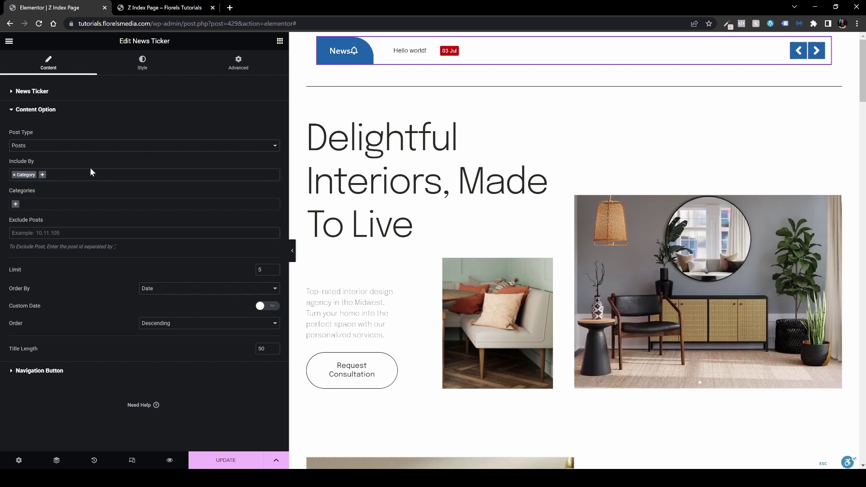
{"action": "left_click", "coordinate": [16, 204]}
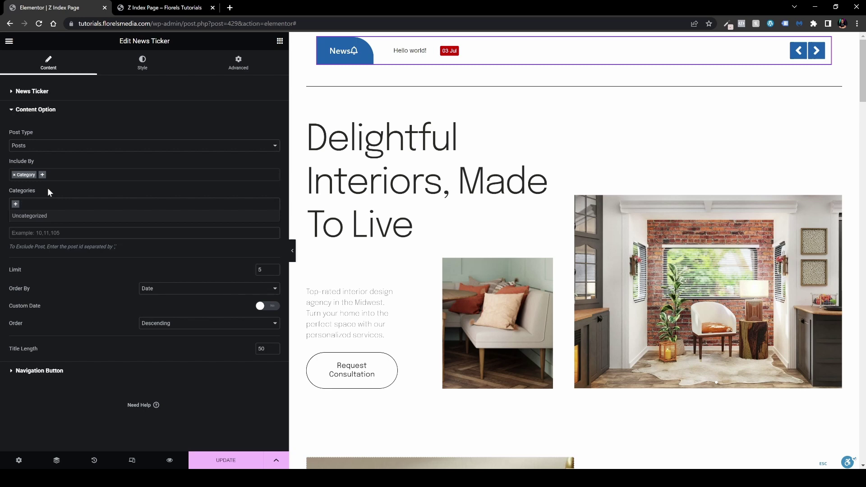
{"action": "left_click", "coordinate": [48, 189]}
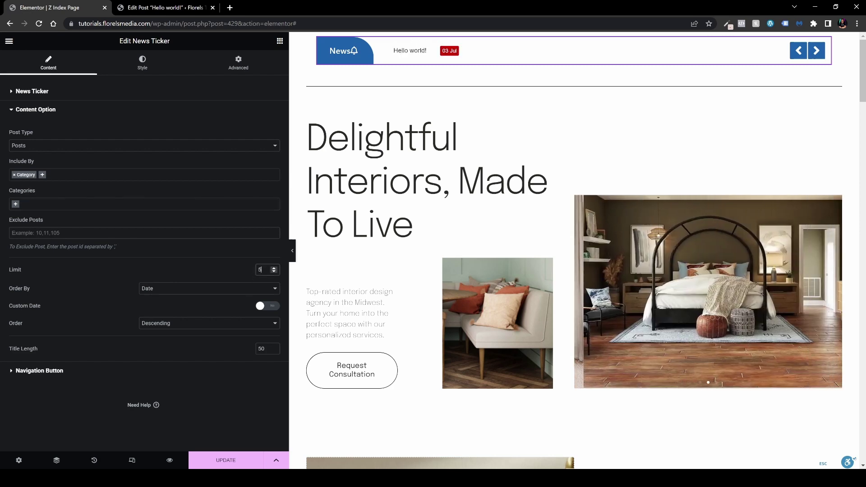
{"action": "type", "text": "00"}
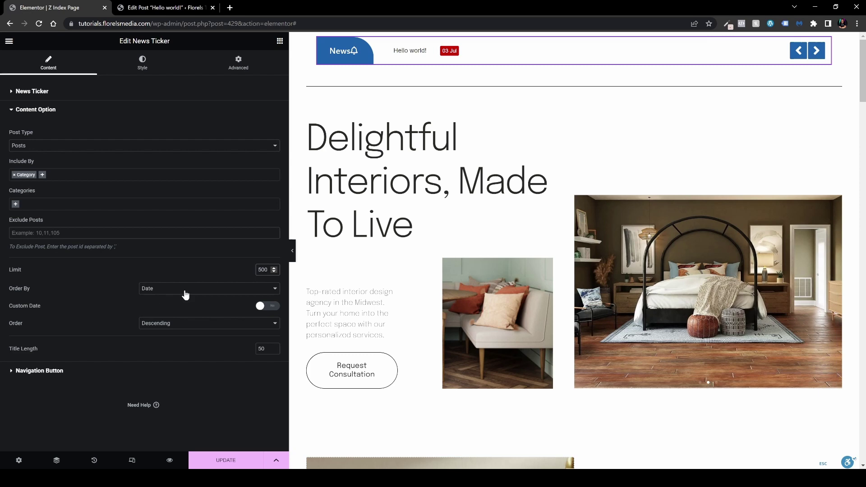
Keep descending date order with custom date off, and set title length to 100
{"action": "left_click", "coordinate": [183, 292]}
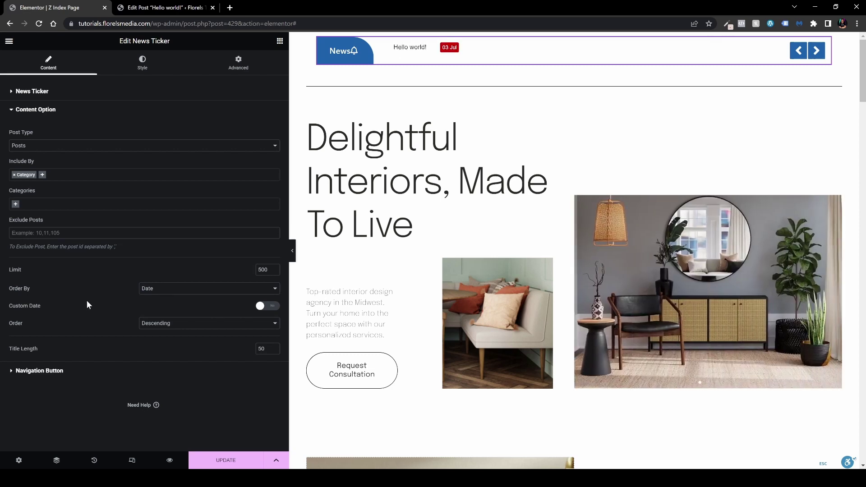
{"action": "left_click", "coordinate": [263, 306]}
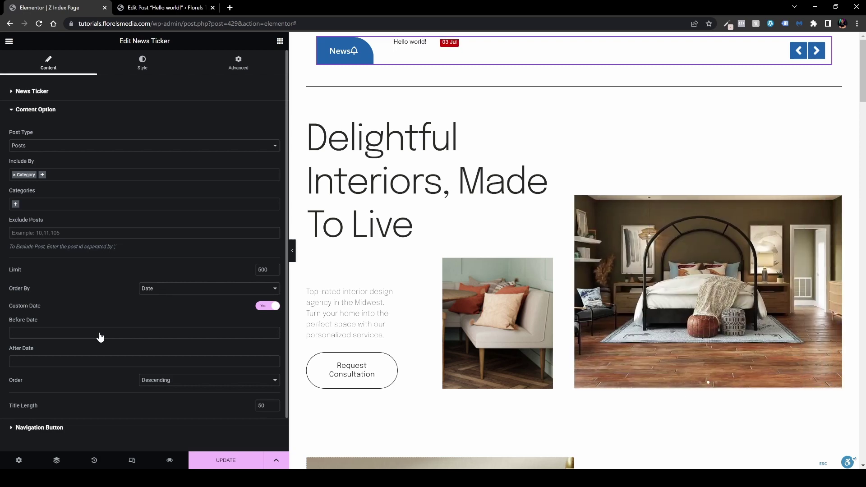
{"action": "left_click", "coordinate": [261, 305]}
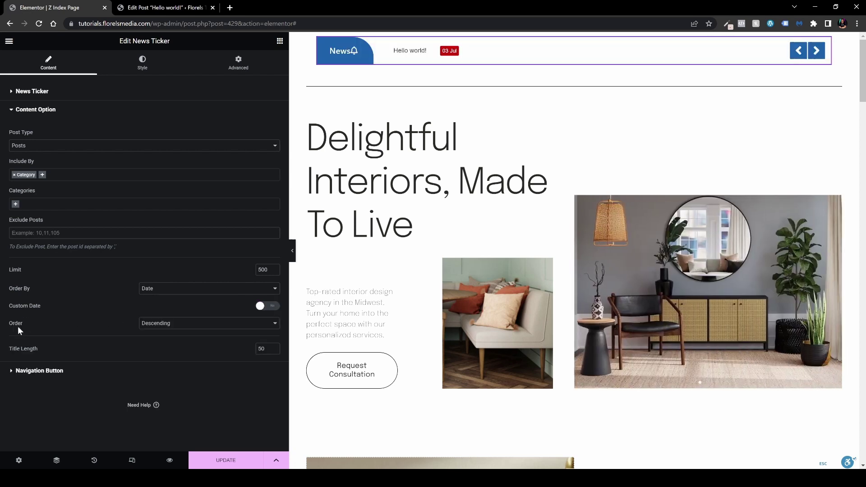
{"action": "left_click", "coordinate": [171, 323]}
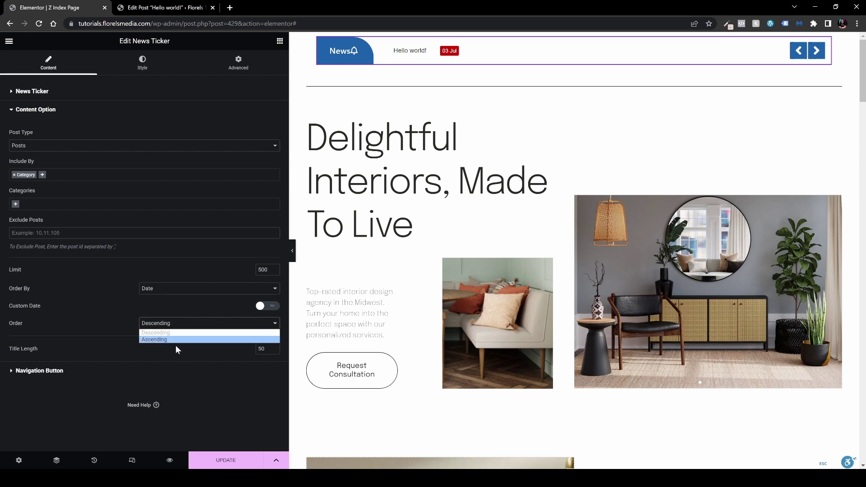
{"action": "left_click", "coordinate": [155, 333]}
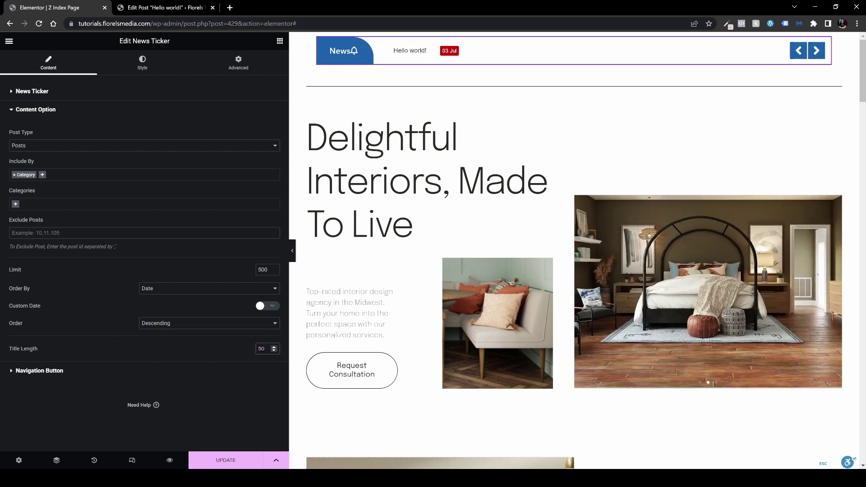
{"action": "key", "text": "BackSpace"}
{"action": "key", "text": "BackSpace"}
{"action": "type", "text": "100"}
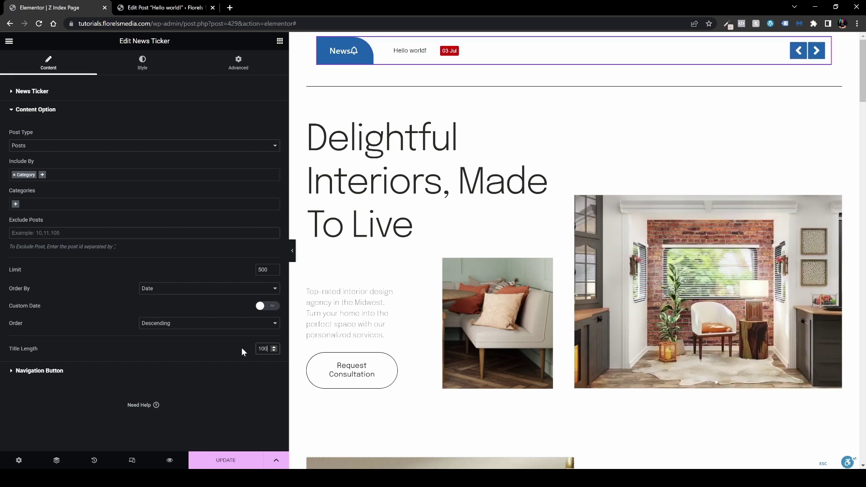
Open the navigation arrow settings, then close the Icon Library without choosing an icon
{"action": "left_click", "coordinate": [39, 370]}
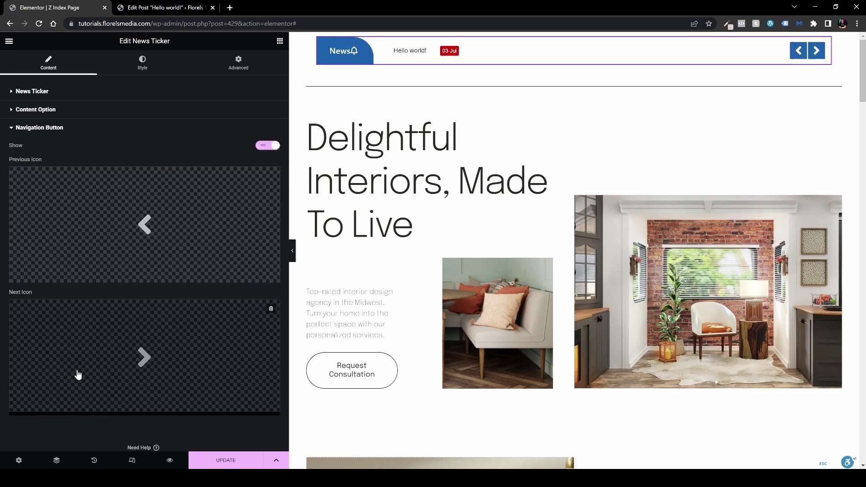
{"action": "mouse_move", "coordinate": [143, 272]}
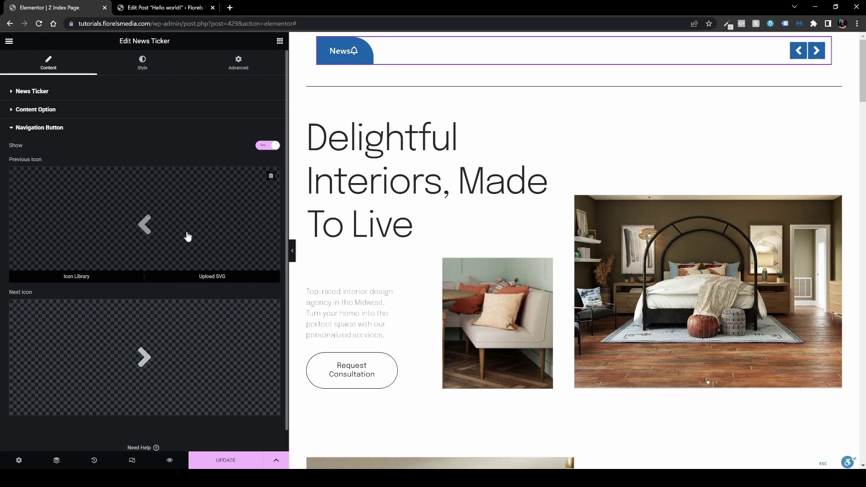
{"action": "left_click", "coordinate": [165, 231]}
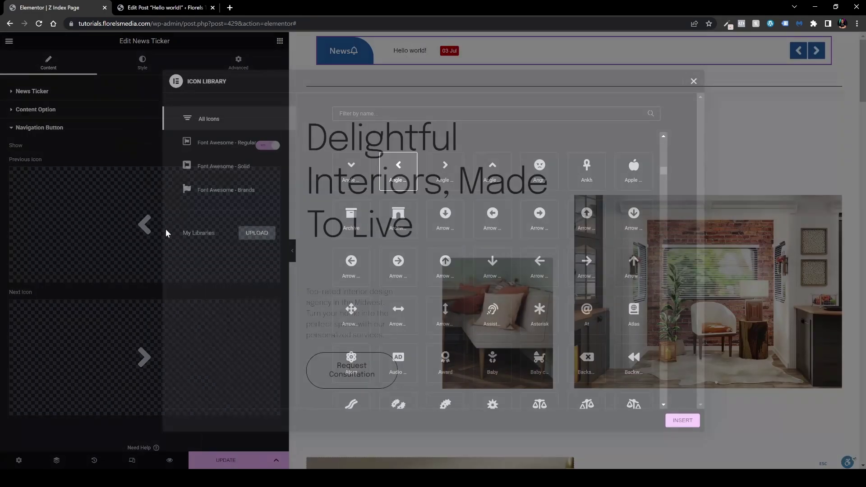
{"action": "scroll", "coordinate": [550, 235], "scroll_direction": "down", "scroll_amount": 4}
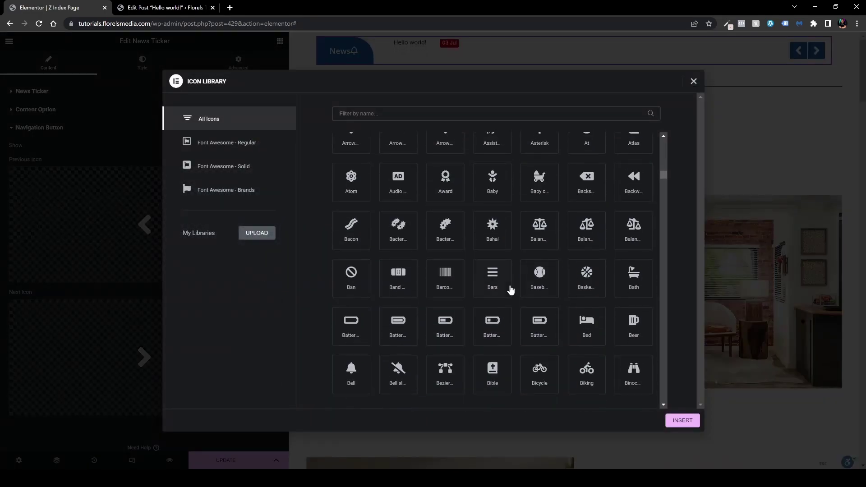
{"action": "scroll", "coordinate": [561, 283], "scroll_direction": "up", "scroll_amount": 6}
{"action": "left_click", "coordinate": [694, 82]}
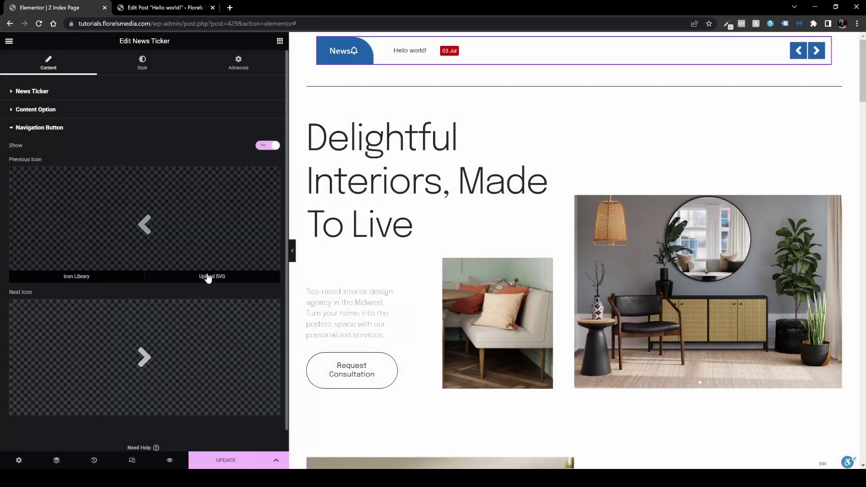
Set the News Box Style background to Classic with black #000000 colour
{"action": "left_click", "coordinate": [142, 67]}
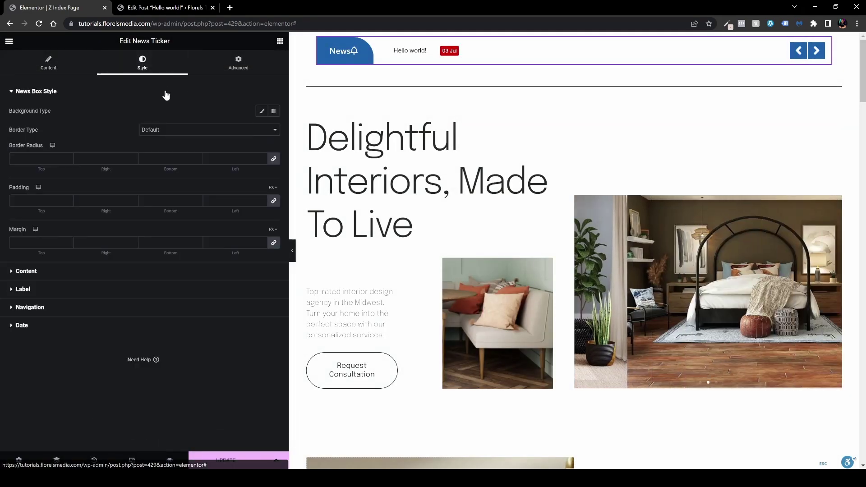
{"action": "left_click", "coordinate": [265, 112]}
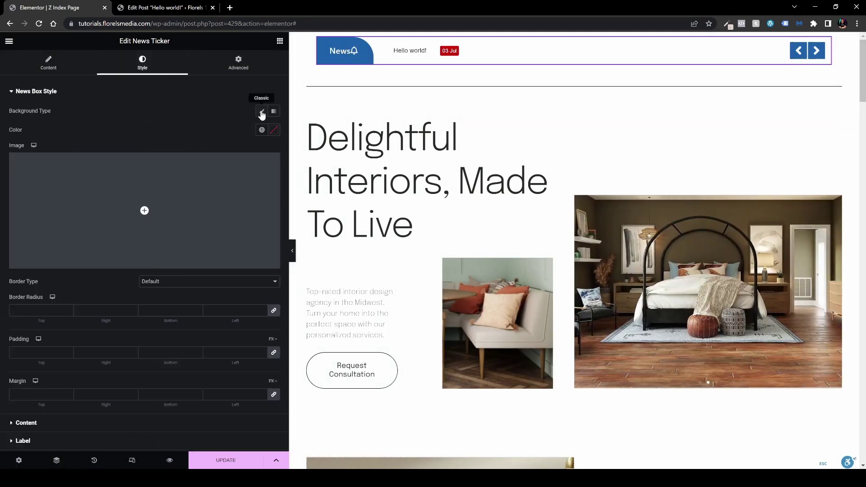
{"action": "left_click", "coordinate": [274, 132]}
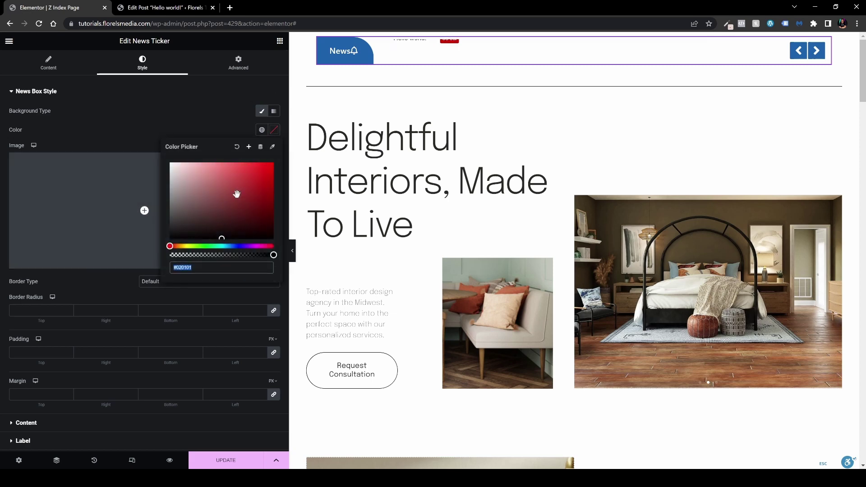
{"action": "left_click_drag", "start_coordinate": [236, 193], "coordinate": [202, 244]}
{"action": "left_click", "coordinate": [160, 120]}
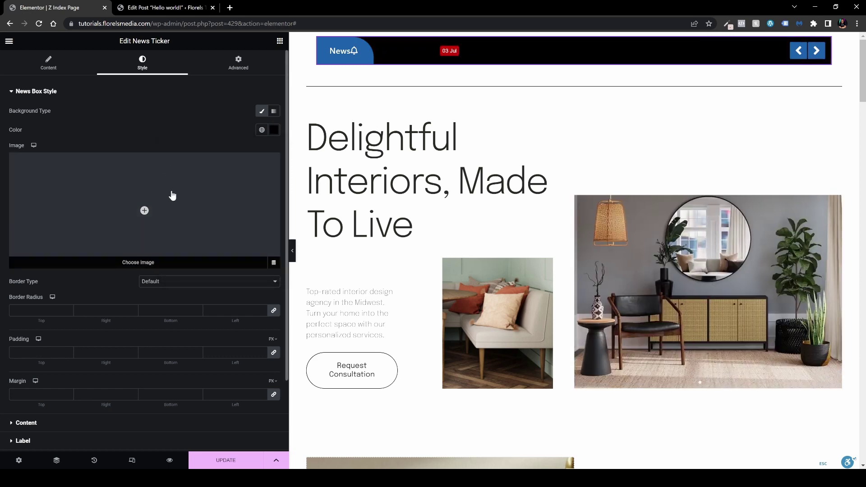
{"action": "scroll", "coordinate": [103, 337], "scroll_direction": "down", "scroll_amount": 2}
Set the ticker content text colour to white
{"action": "left_click", "coordinate": [50, 340]}
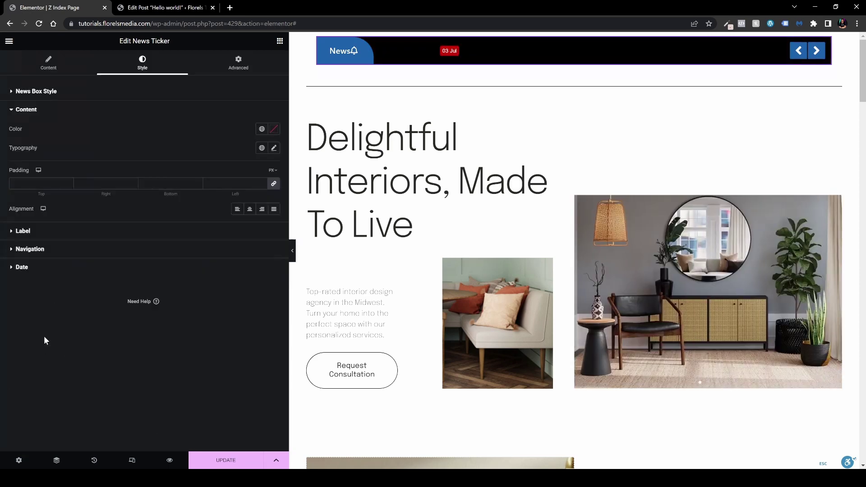
{"action": "left_click", "coordinate": [275, 134]}
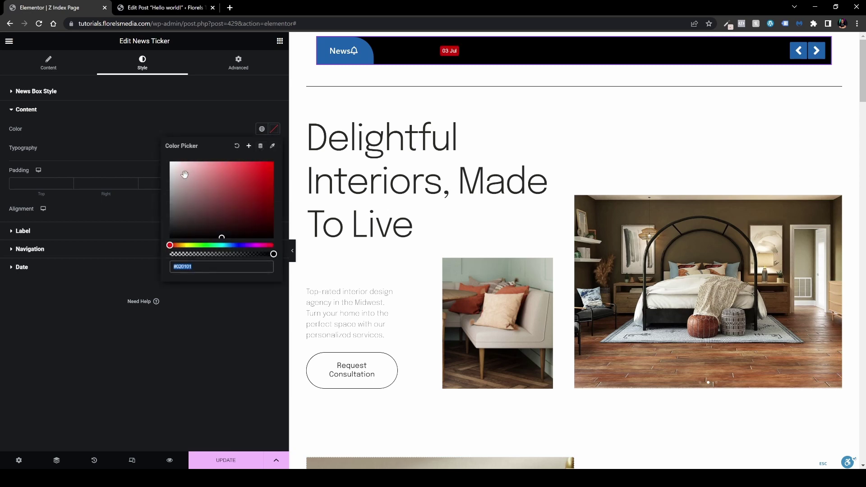
{"action": "left_click_drag", "start_coordinate": [172, 164], "coordinate": [161, 160]}
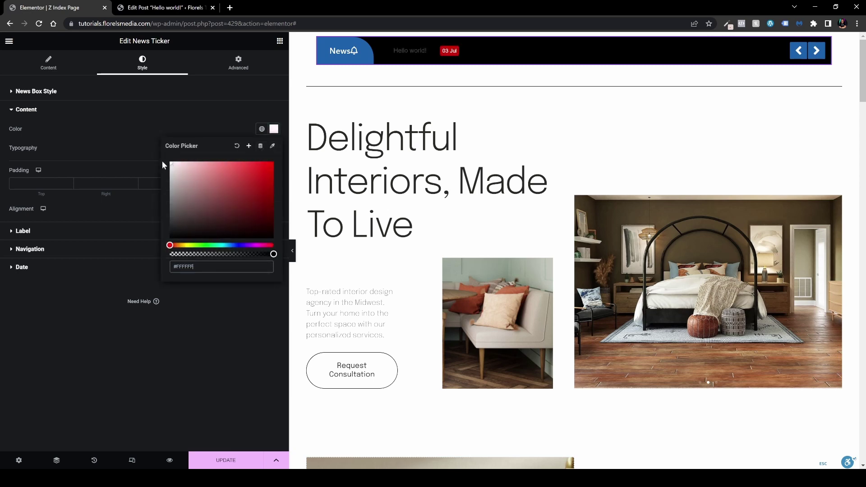
{"action": "left_click", "coordinate": [121, 129]}
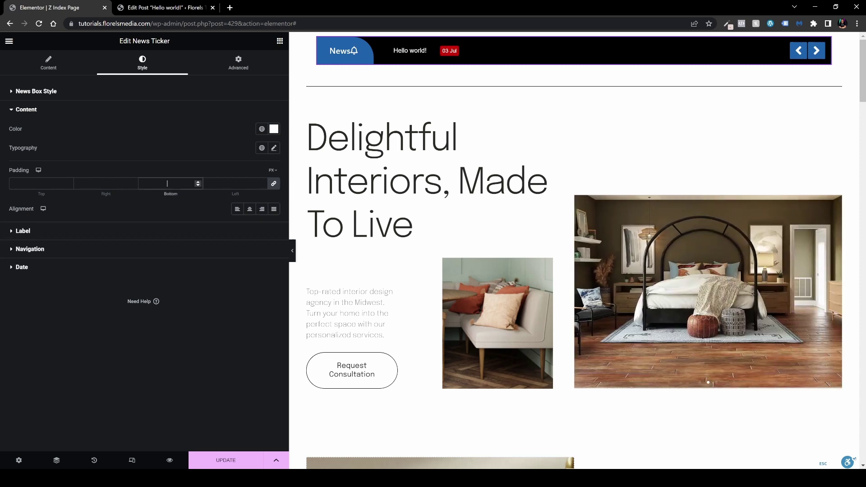
Try content padding values 10, 50 and 15, then set alignment to Justified
{"action": "type", "text": "10"}
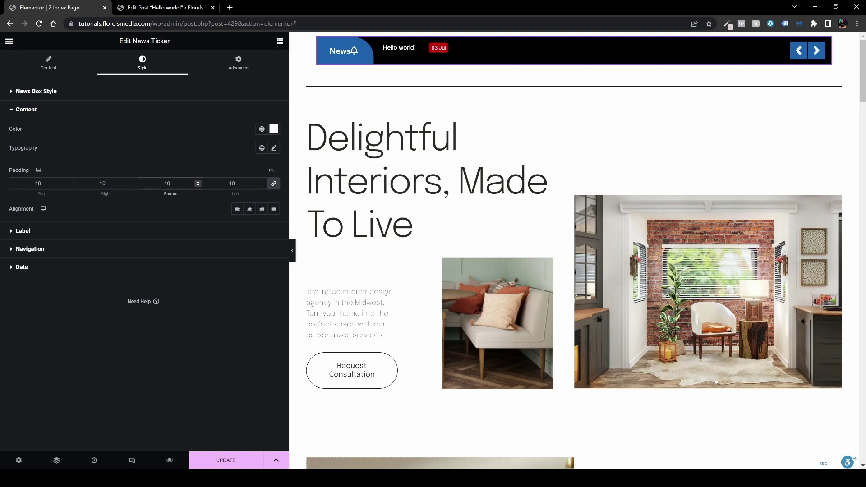
{"action": "key", "text": "BackSpace"}
{"action": "key", "text": "BackSpace"}
{"action": "type", "text": "50"}
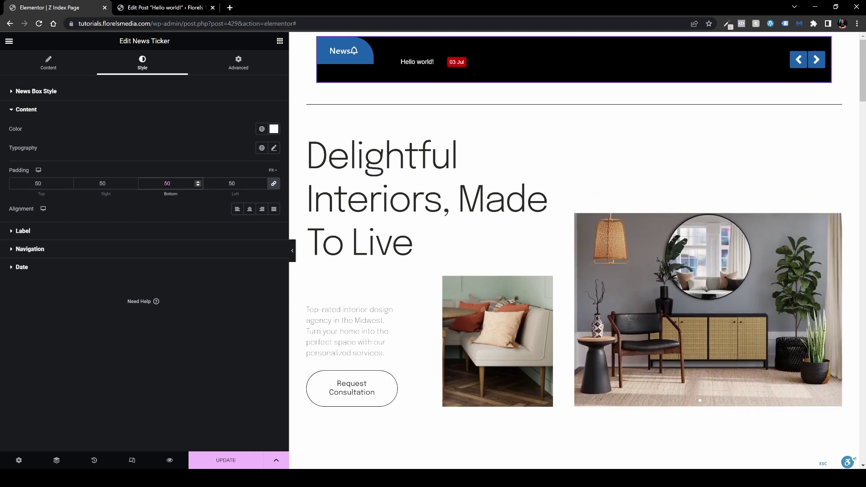
{"action": "key", "text": "BackSpace"}
{"action": "key", "text": "BackSpace"}
{"action": "type", "text": "15"}
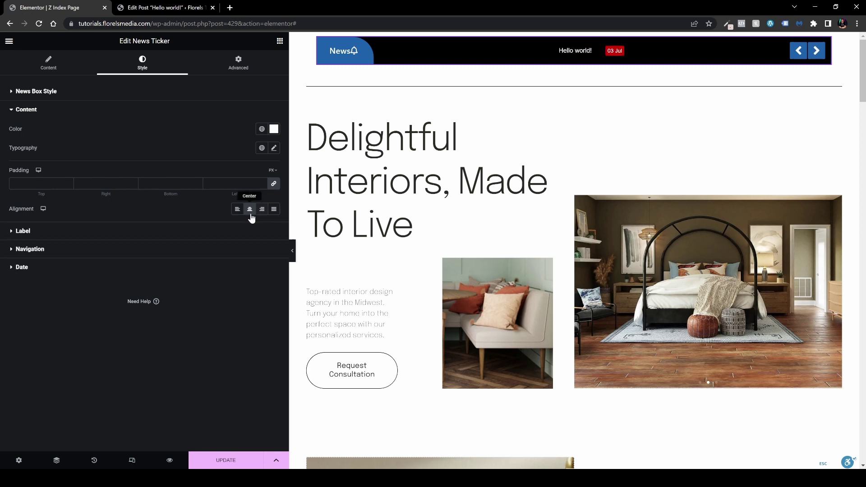
{"action": "left_click", "coordinate": [238, 209]}
{"action": "left_click", "coordinate": [264, 210]}
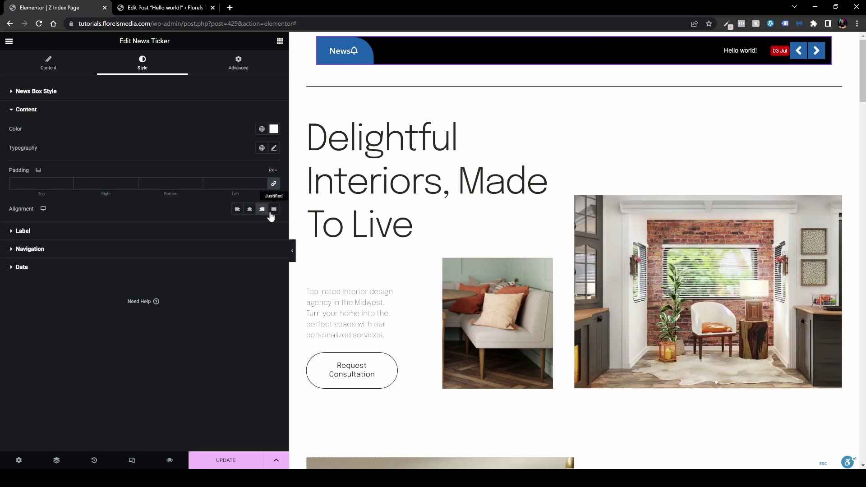
{"action": "left_click", "coordinate": [273, 210]}
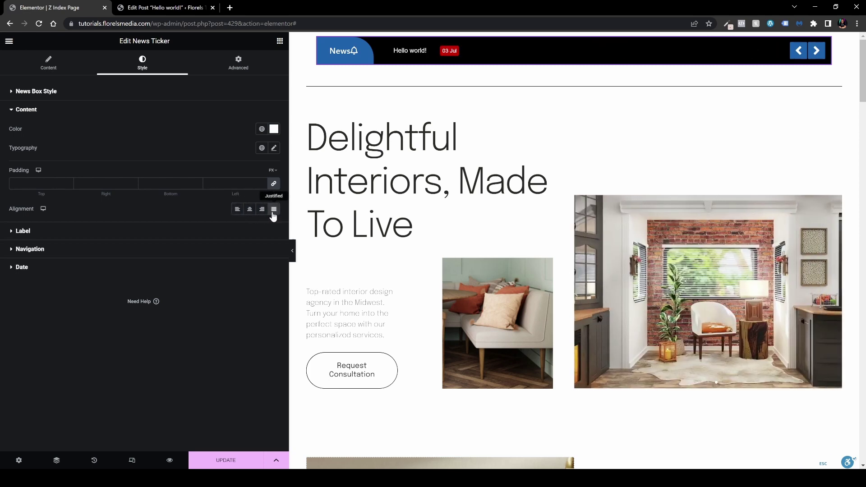
Expand the Label and Navigation styling sections of the ticker
{"action": "left_click", "coordinate": [84, 235]}
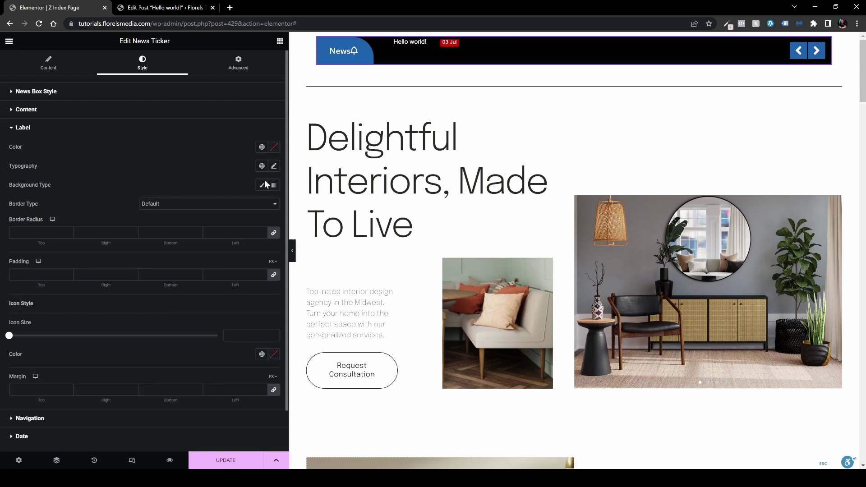
{"action": "scroll", "coordinate": [229, 190], "scroll_direction": "down", "scroll_amount": 1}
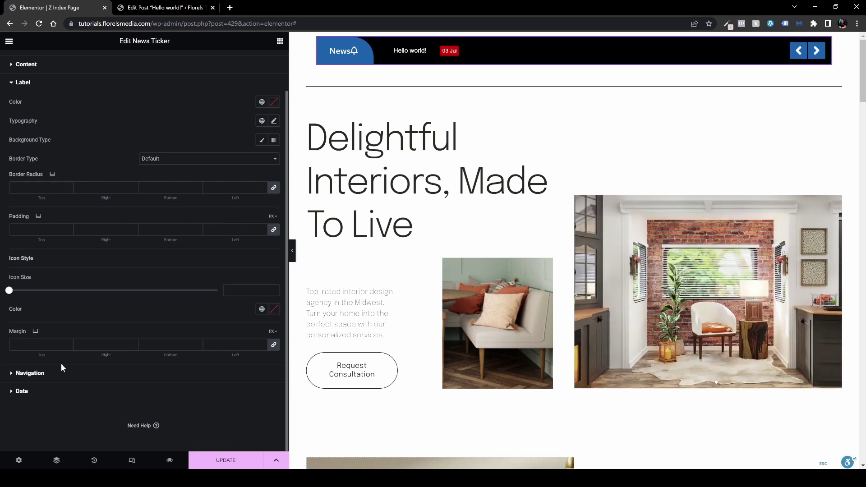
{"action": "left_click", "coordinate": [62, 370]}
{"action": "scroll", "coordinate": [168, 194], "scroll_direction": "down", "scroll_amount": 2}
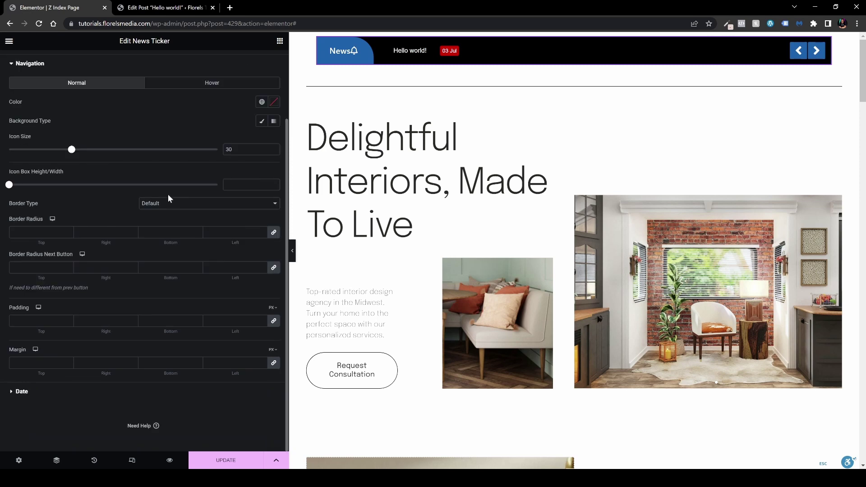
{"action": "scroll", "coordinate": [99, 166], "scroll_direction": "up", "scroll_amount": 2}
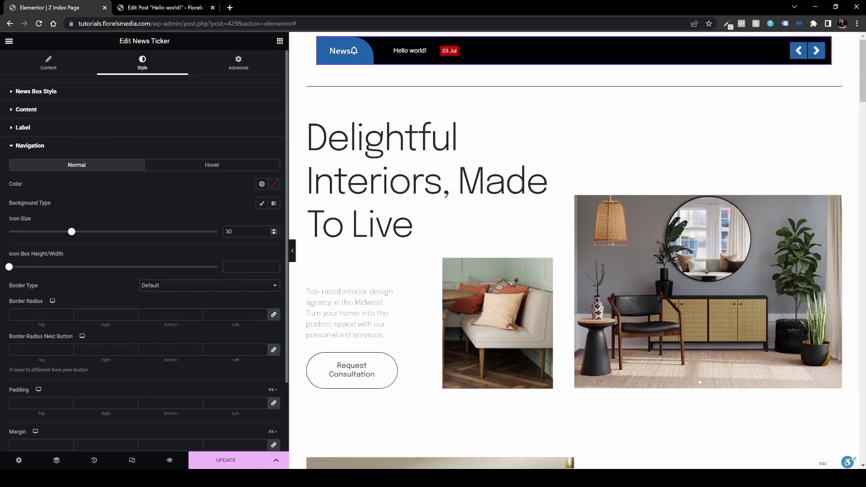
Set the arrow icon size to 30 and clear the icon box height/width
{"action": "type", "text": "20"}
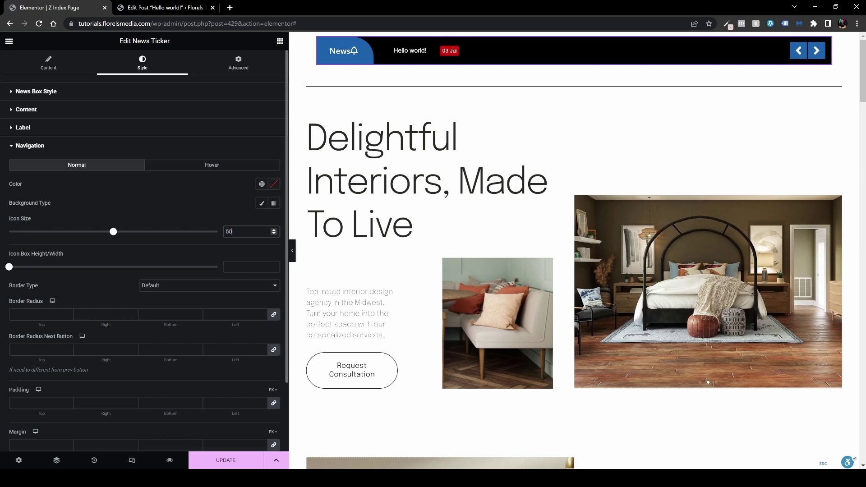
{"action": "key", "text": "BackSpace"}
{"action": "key", "text": "BackSpace"}
{"action": "type", "text": "30"}
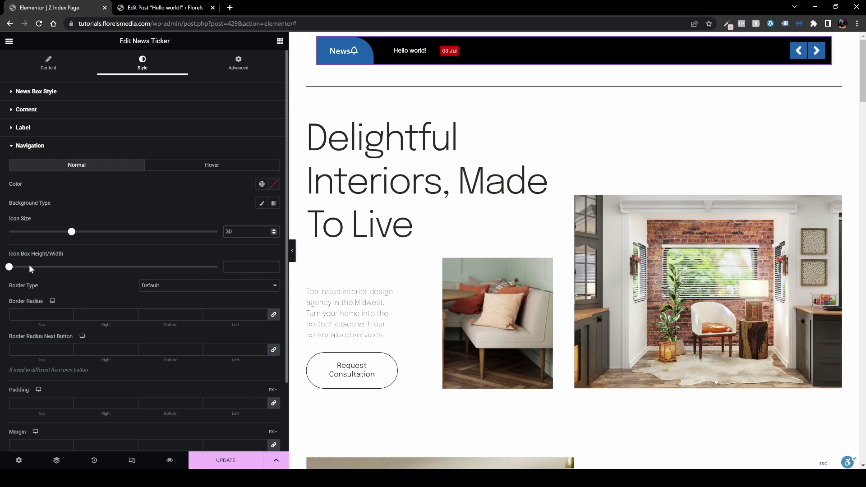
{"action": "left_click_drag", "start_coordinate": [9, 270], "coordinate": [53, 273]}
{"action": "double_click", "coordinate": [228, 266]}
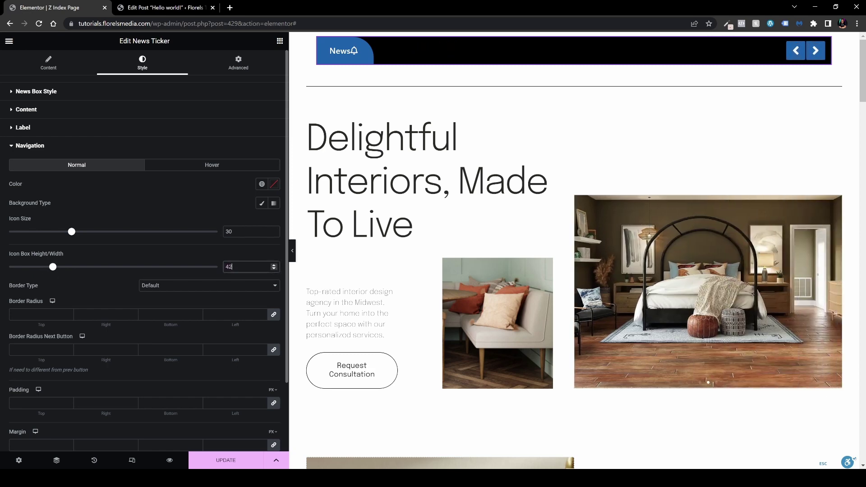
{"action": "key", "text": "BackSpace"}
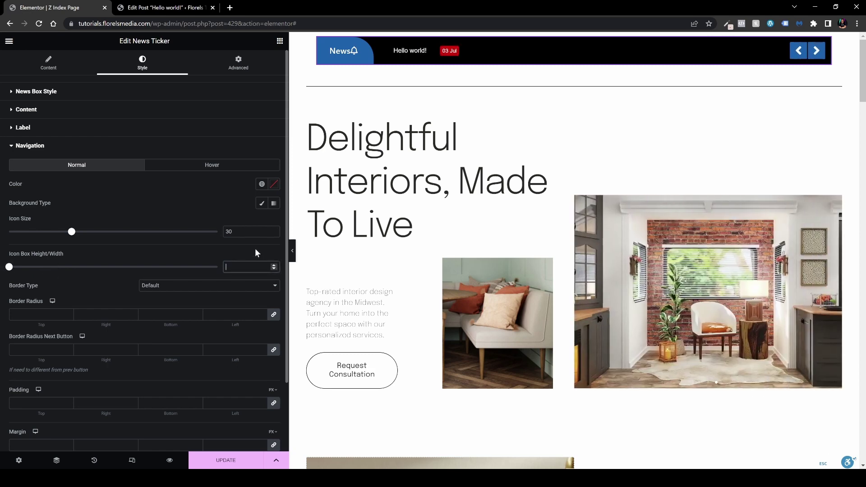
{"action": "scroll", "coordinate": [255, 248], "scroll_direction": "down", "scroll_amount": 2}
Expand the Date styling section and save the page with UPDATE
{"action": "left_click", "coordinate": [35, 390]}
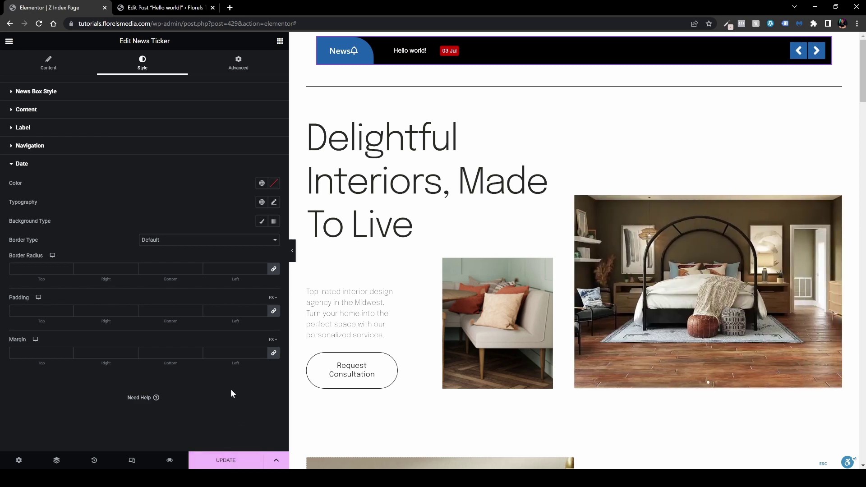
{"action": "left_click", "coordinate": [225, 461]}
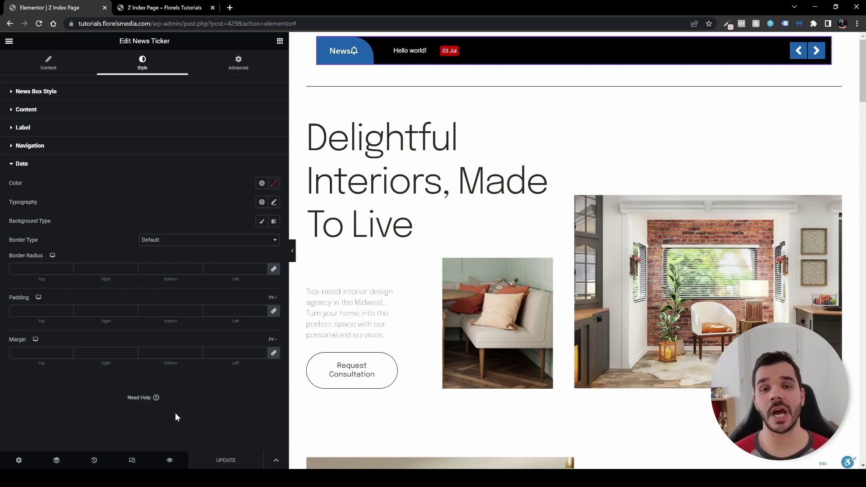